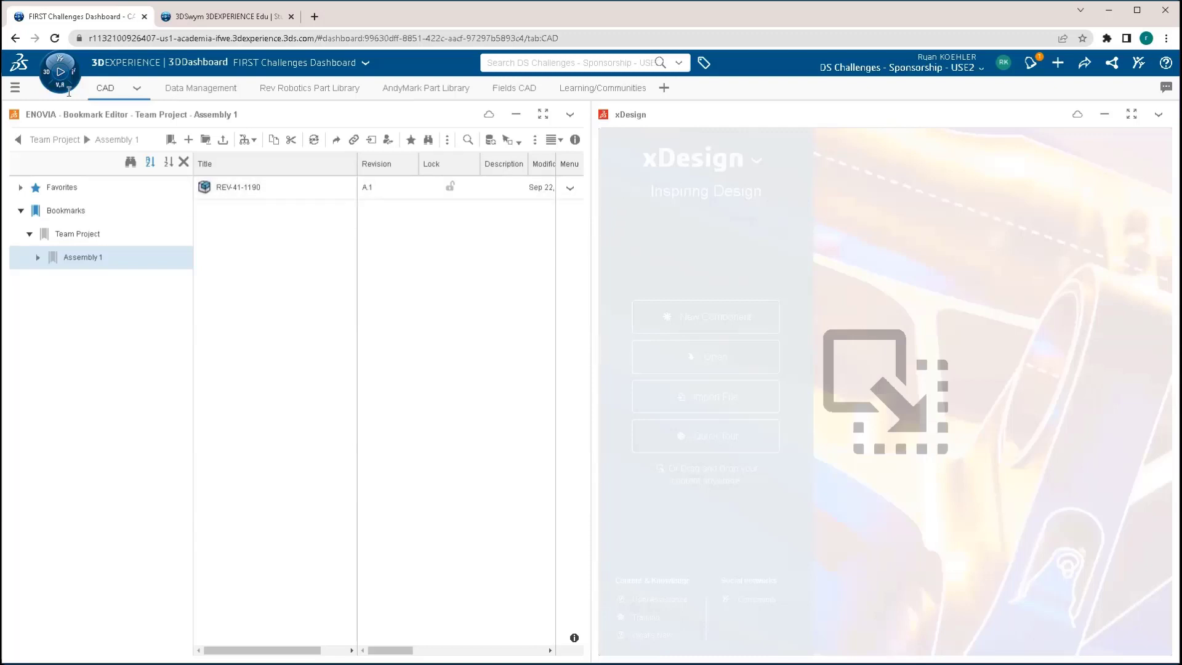
Look over the list of available cockpits and dashboards, and close it.
left_click(16, 90)
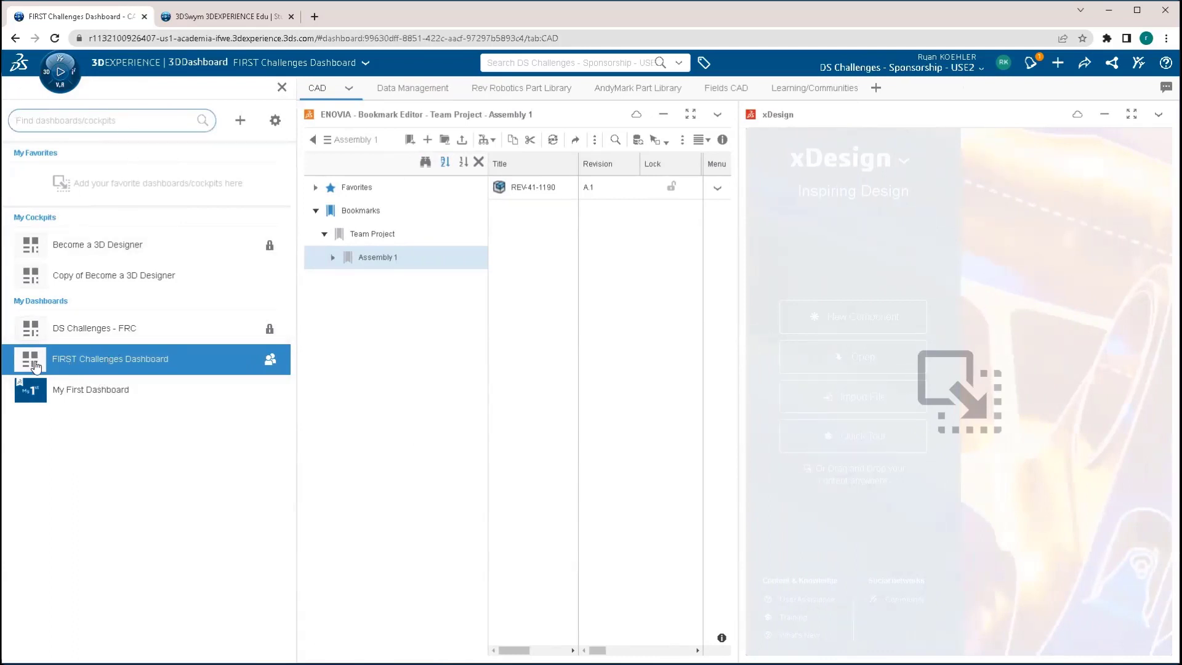
mouse_move(85, 367)
left_click(282, 87)
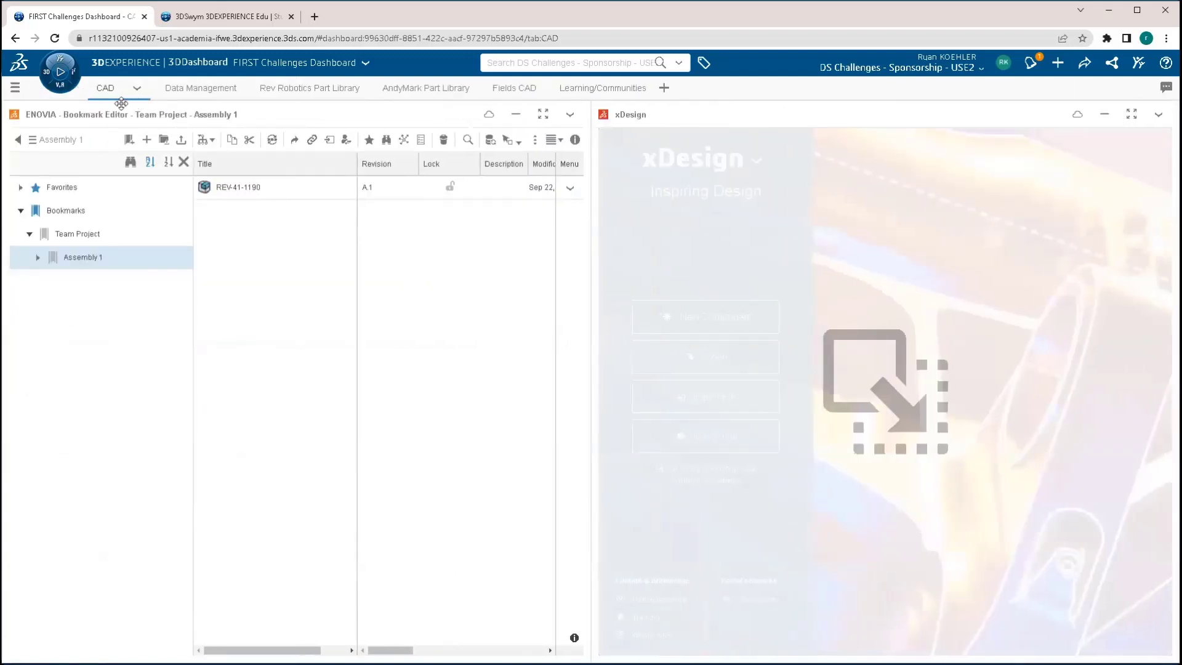
Play the FIRST Dashboard story of the FIRST Challenges Dashboard.
left_click(365, 63)
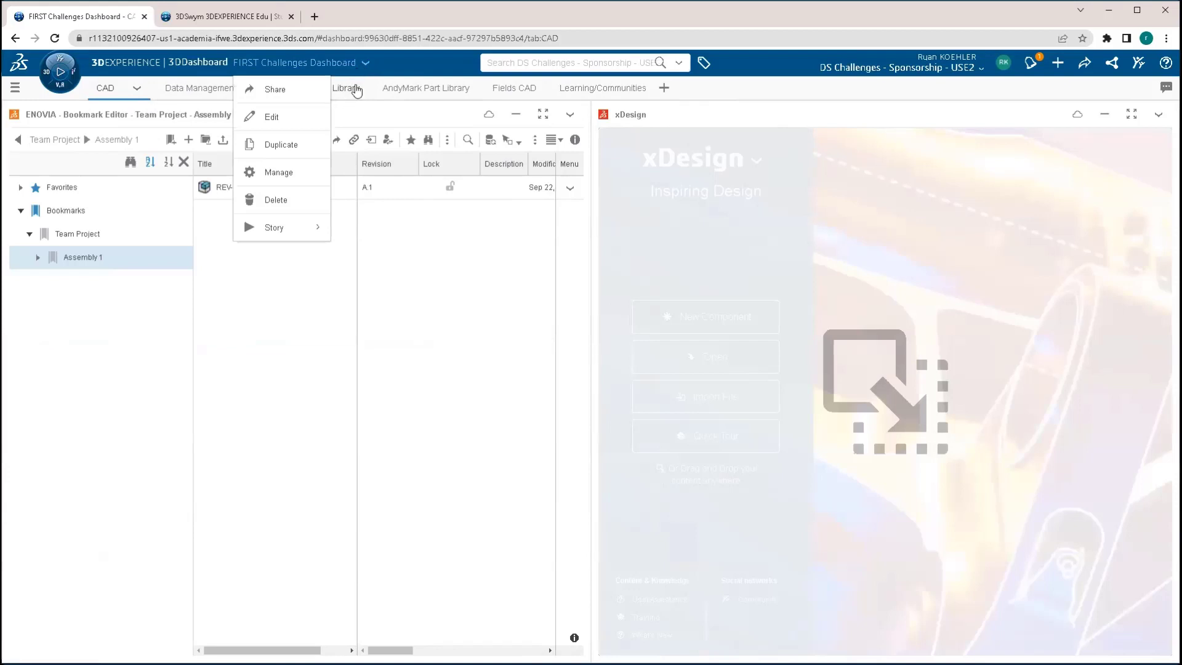
left_click(365, 64)
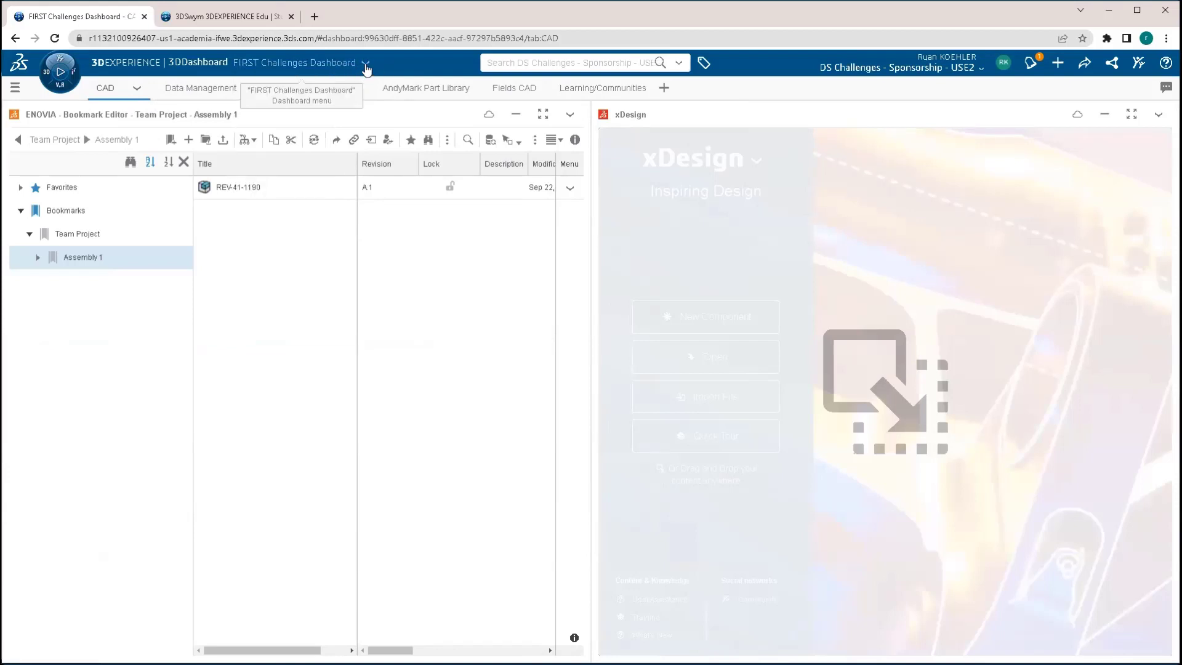
left_click(365, 65)
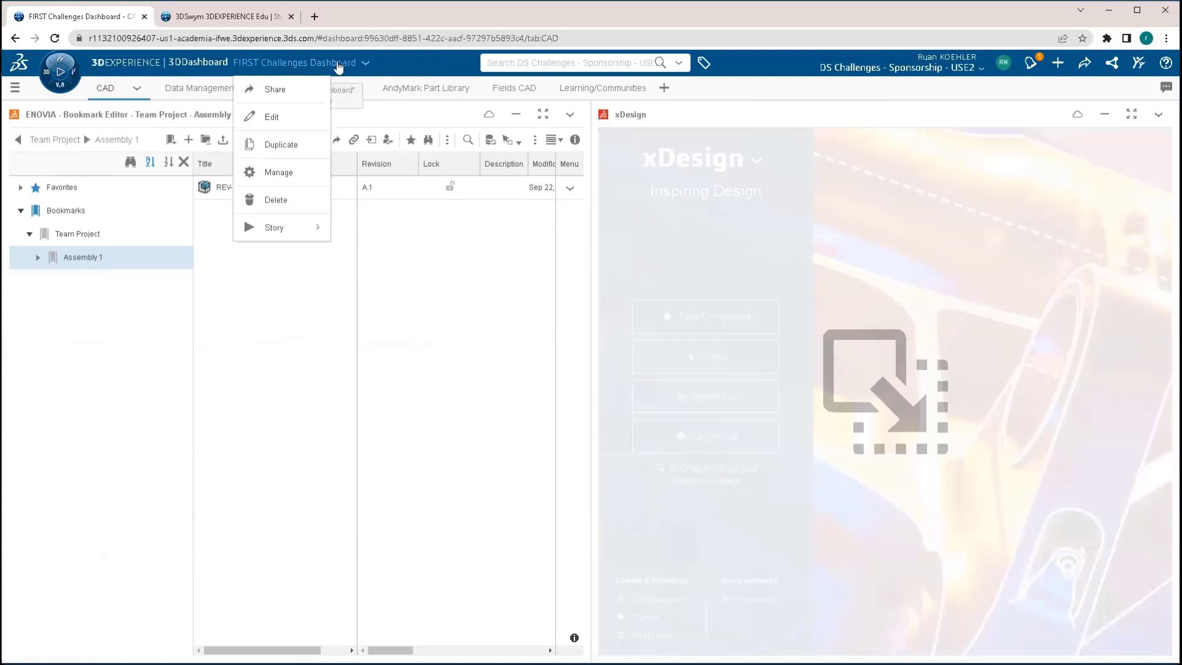
mouse_move(280, 227)
mouse_move(390, 259)
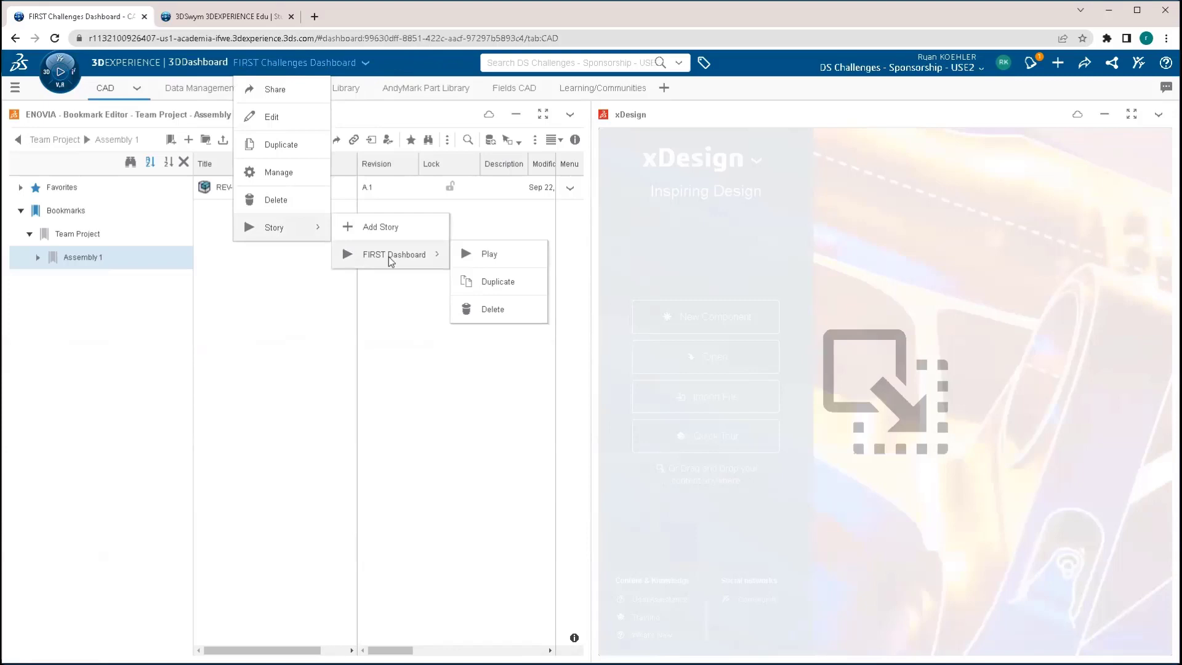
left_click(488, 253)
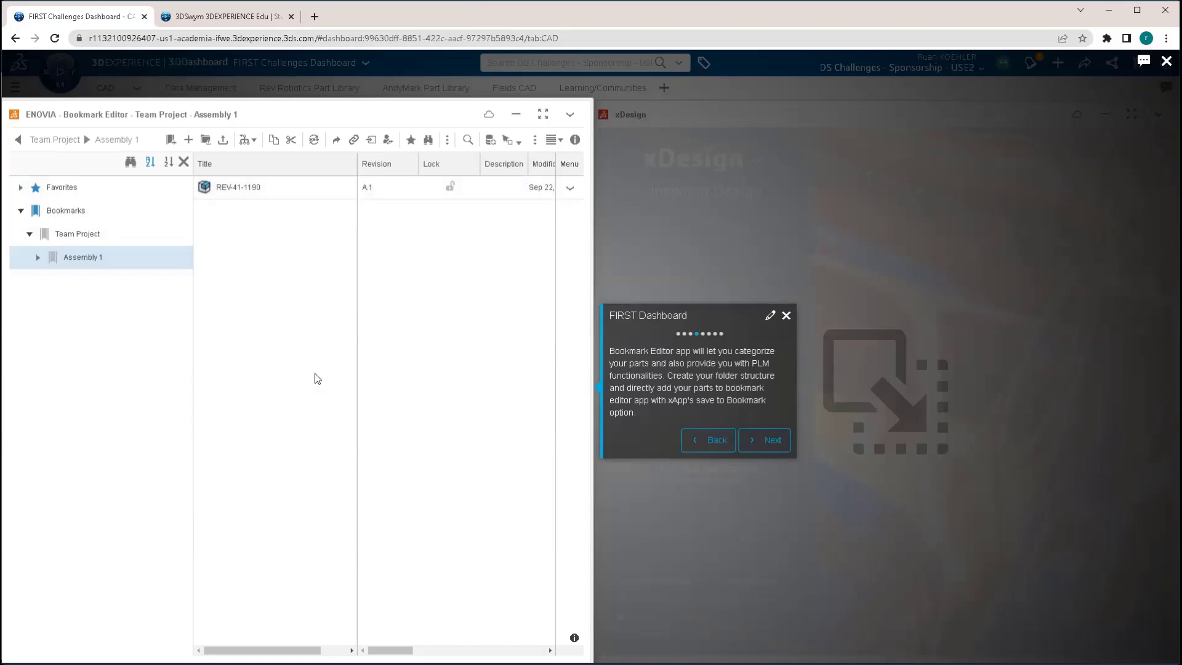
Go through the story's explanations of the Bookmark Editor, Data Management, 3DPlay and Rev Robotics Part Library.
key("Right")
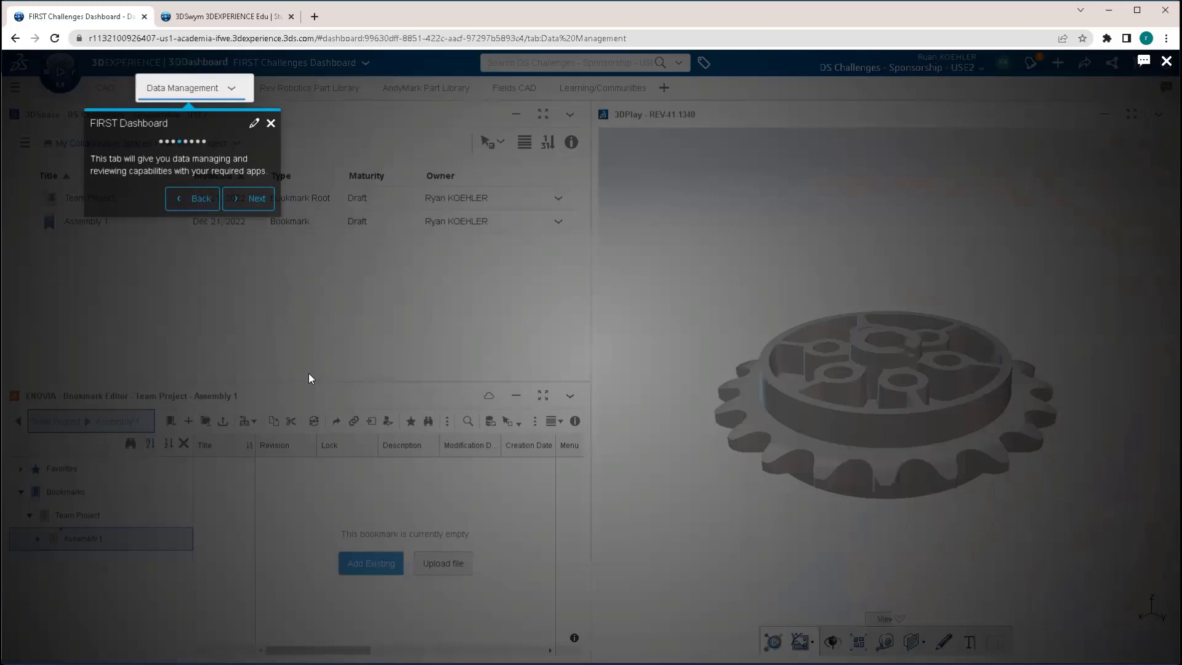
key("Right")
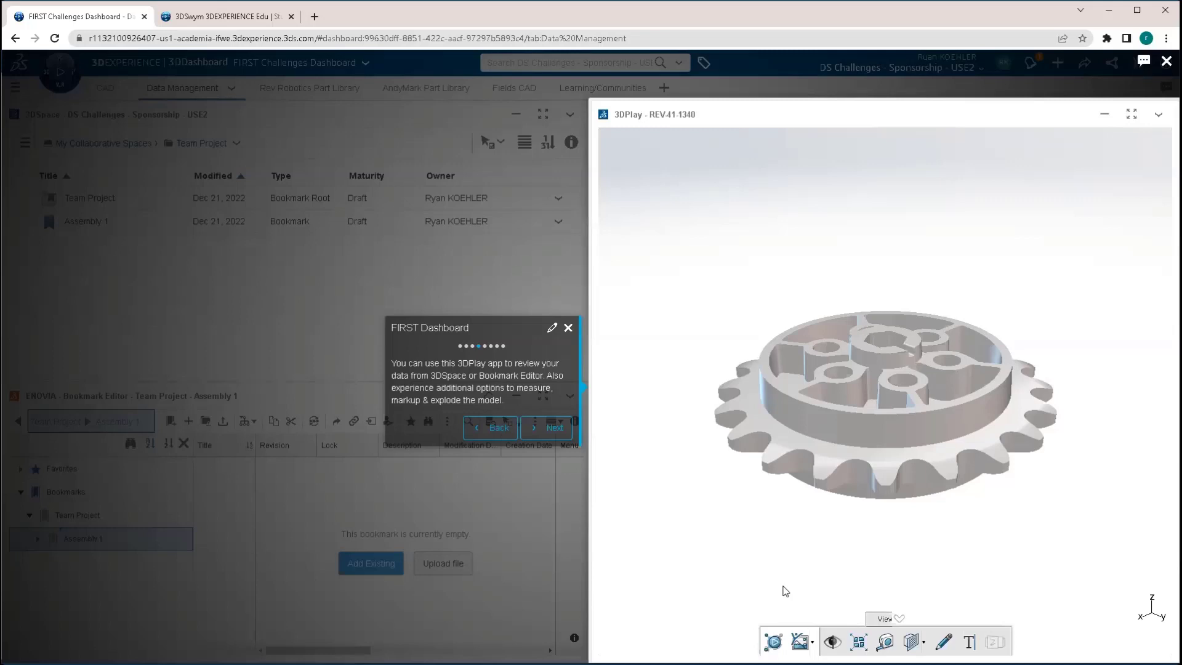
key("Left")
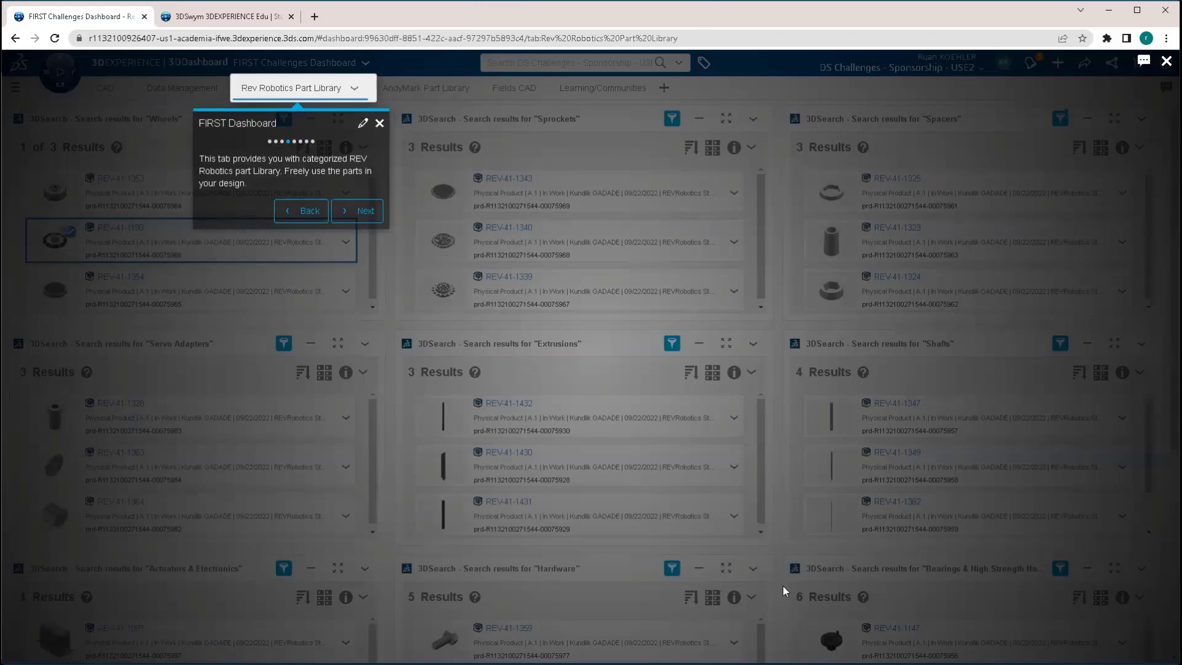
key("Right")
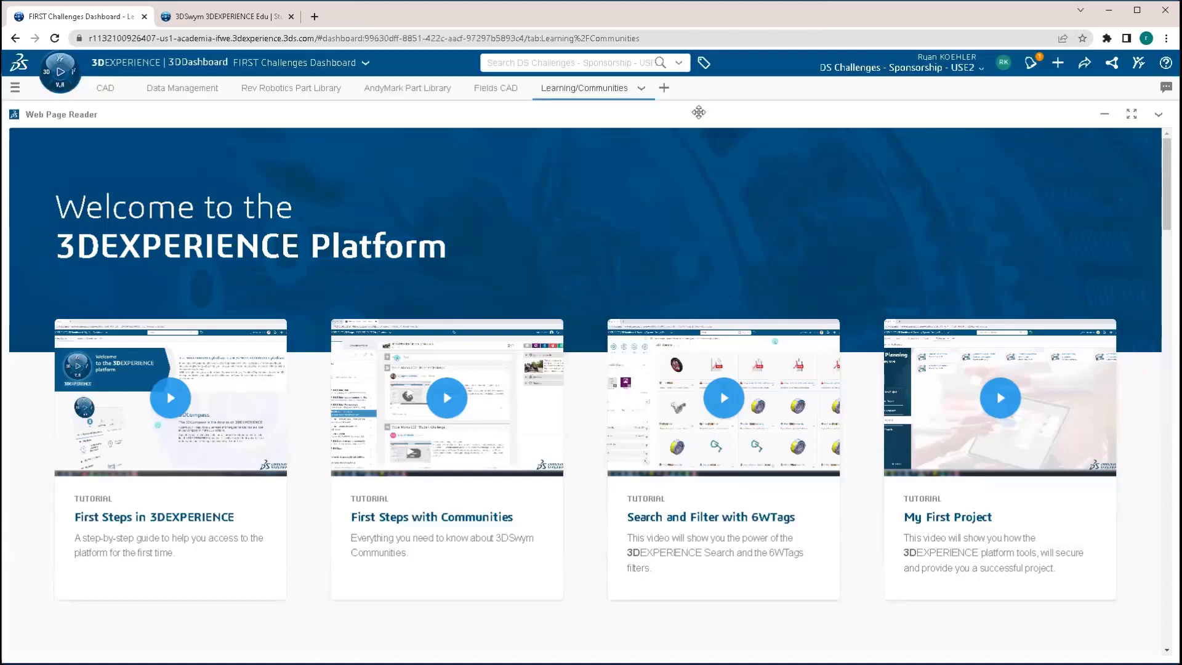
View the Fields CAD page of the dashboard and return to the CAD page.
left_click(496, 88)
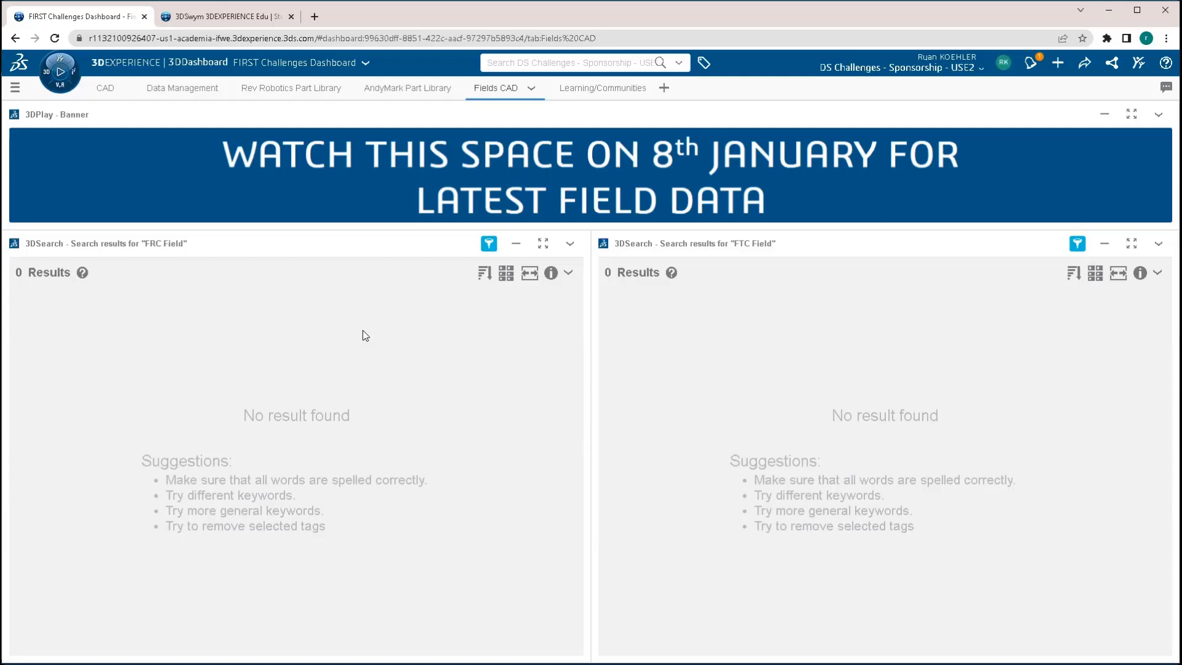
left_click(108, 88)
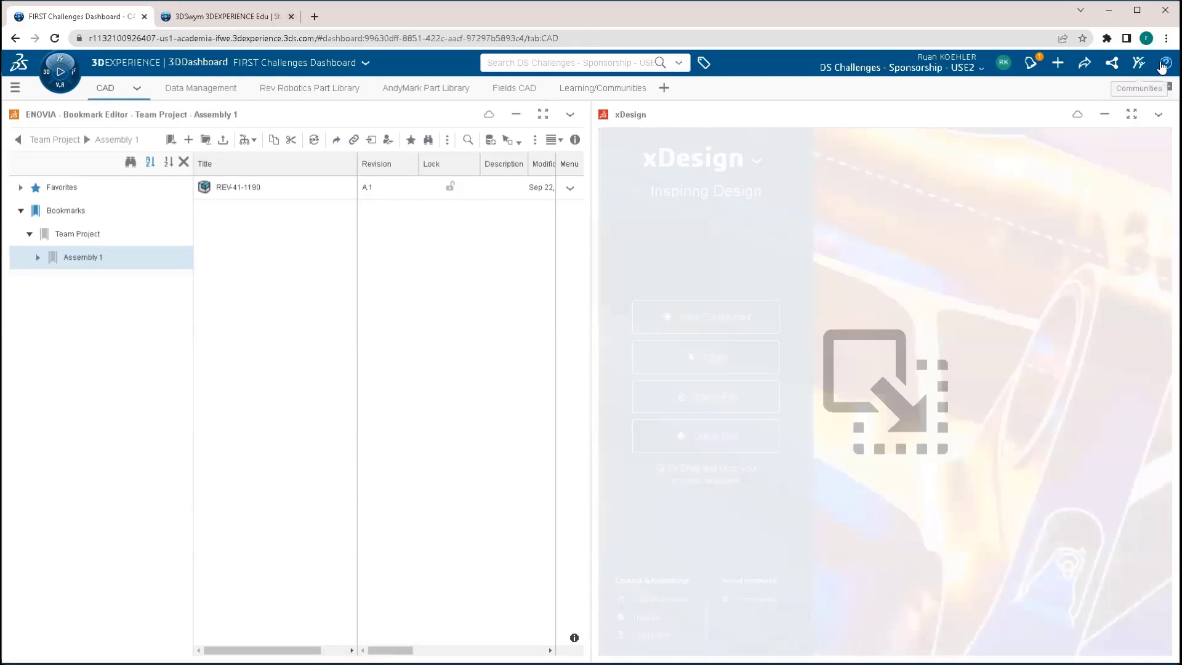
Look up the users' communities, switch to 3DSwym and open the FIRST wiki page of the 3DEXPERIENCE Edu | Students community.
left_click(1163, 63)
mouse_move(1122, 118)
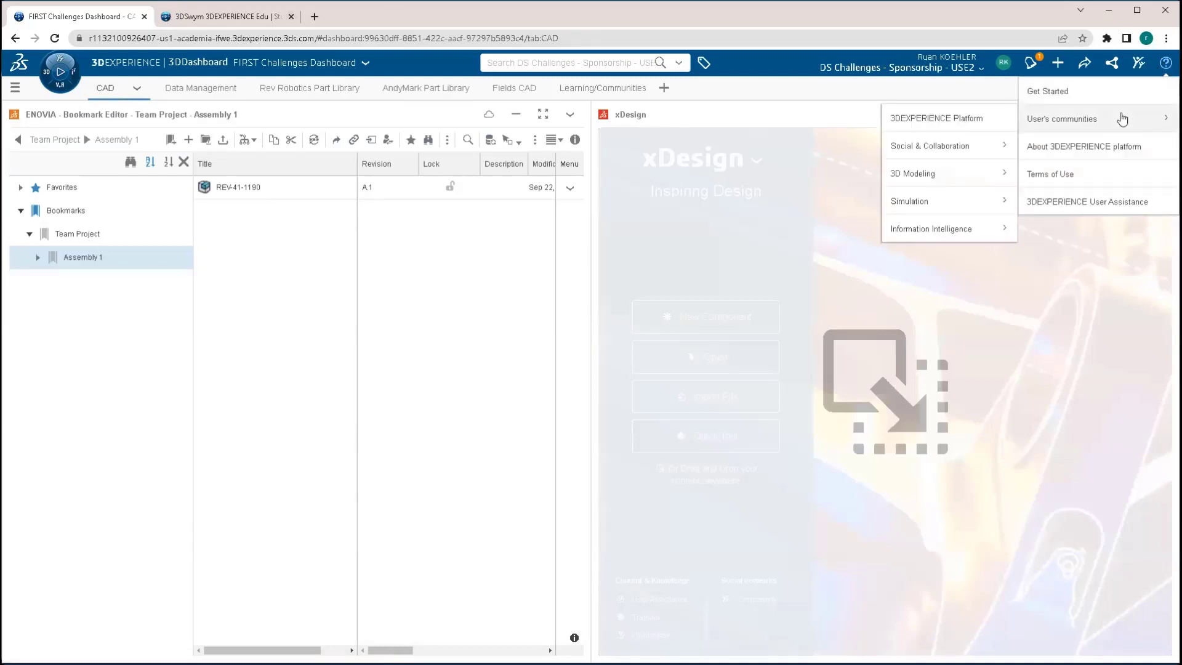
left_click(942, 123)
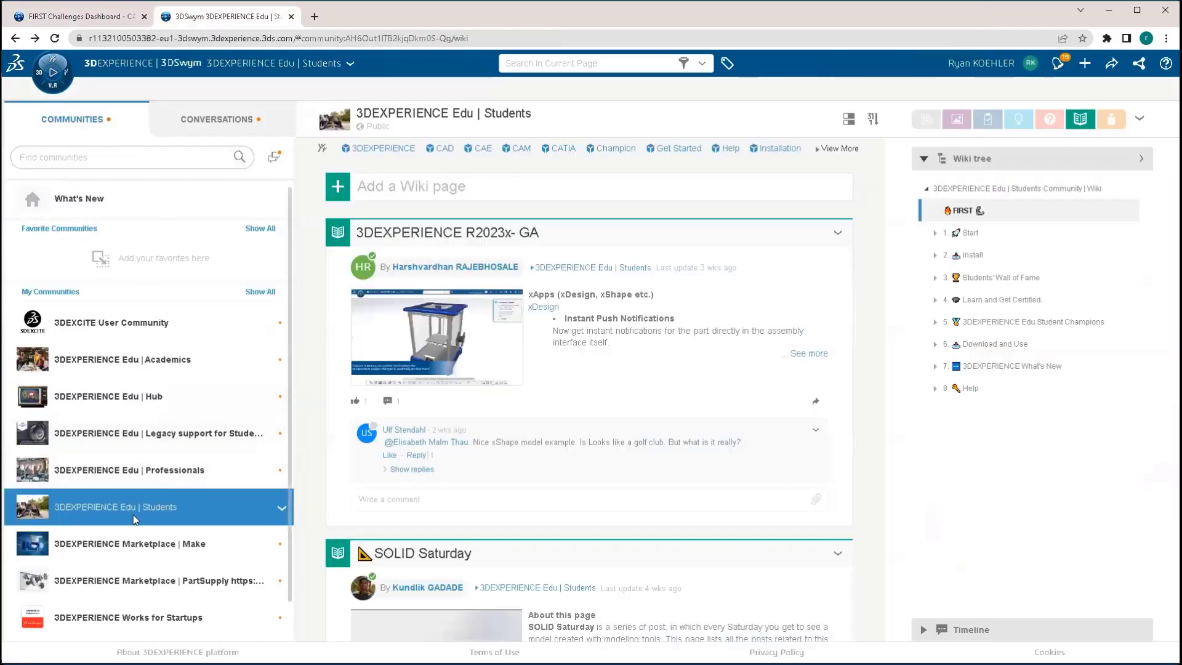
mouse_move(121, 519)
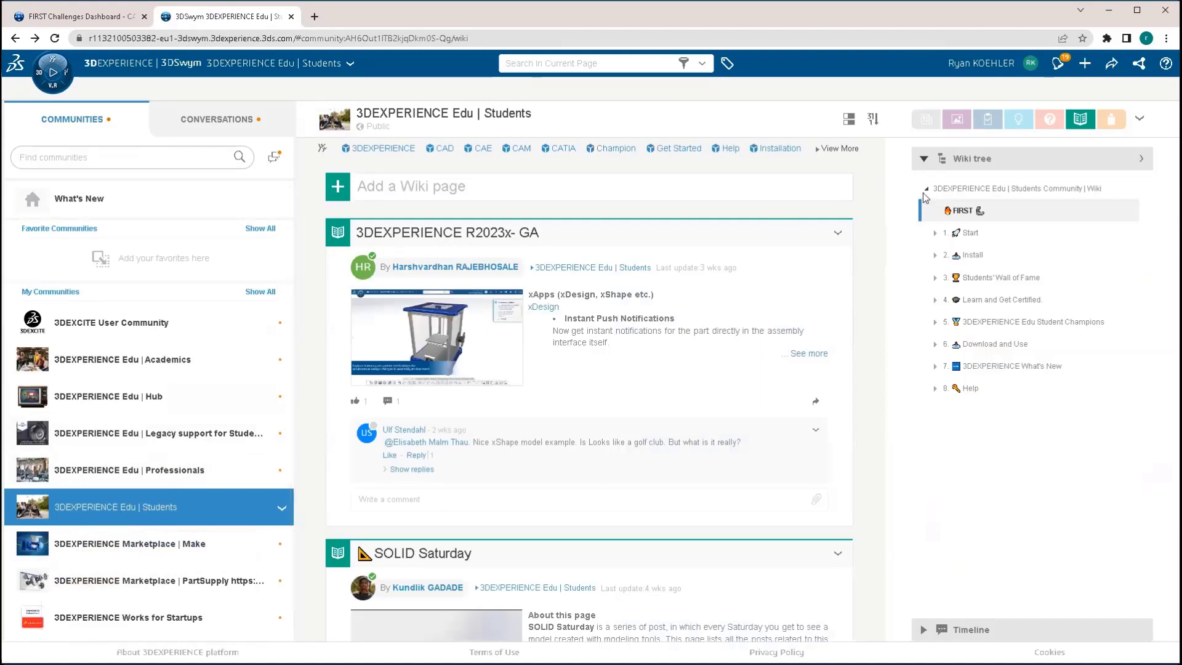
left_click_drag(956, 213, 494, 232)
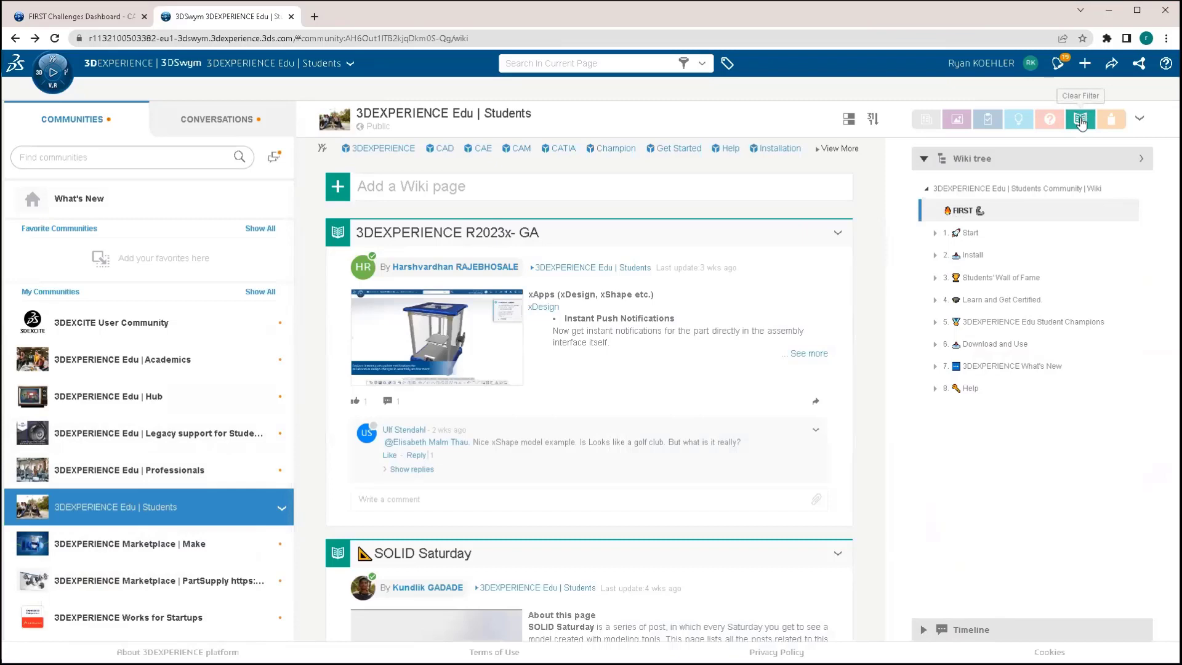
left_click(963, 210)
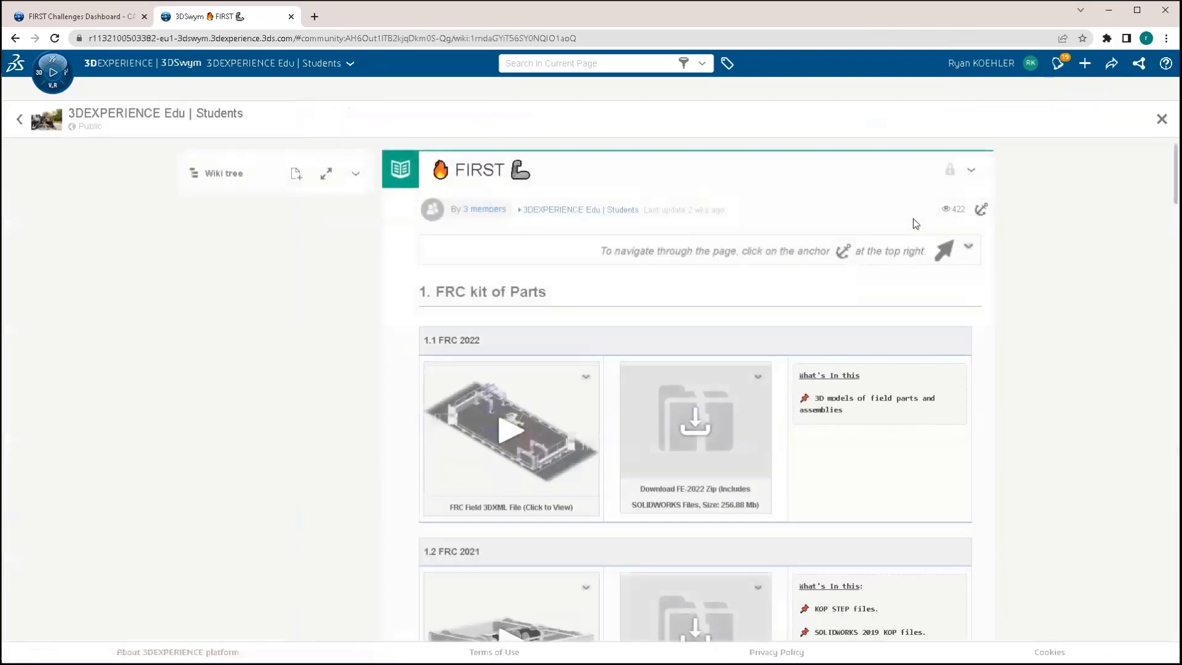
Review the FRC kit of parts models and downloads for 2022 and 2021 on the wiki page.
scroll(572, 355, "down", 2)
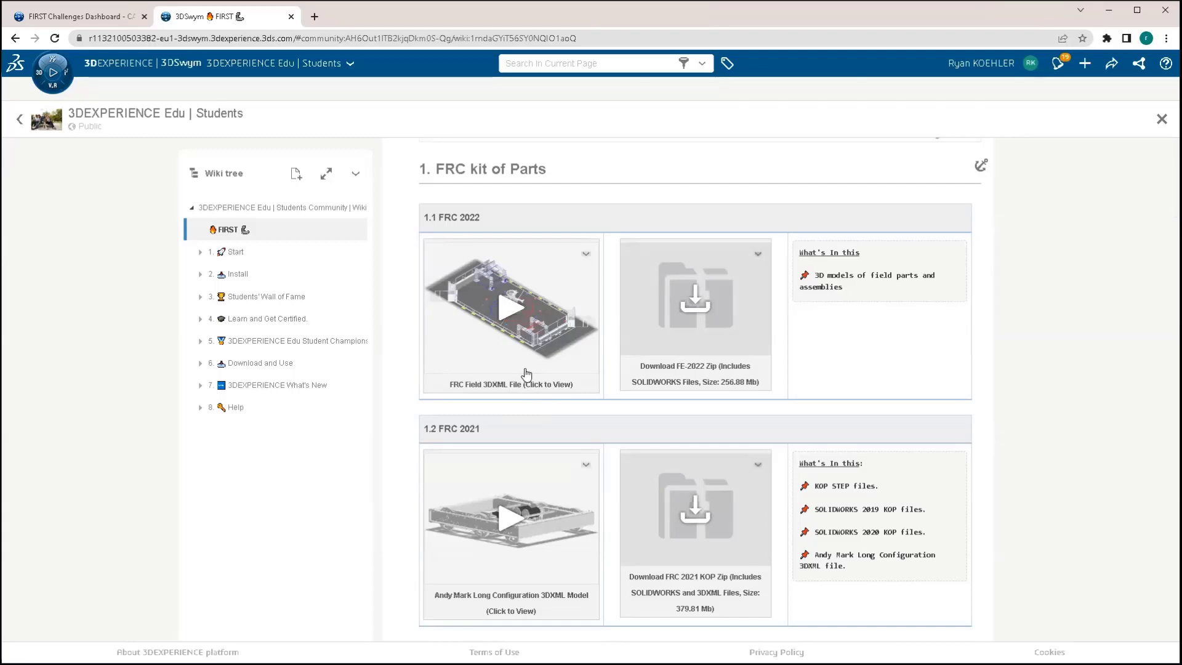
scroll(526, 372, "down", 3)
scroll(526, 360, "up", 5)
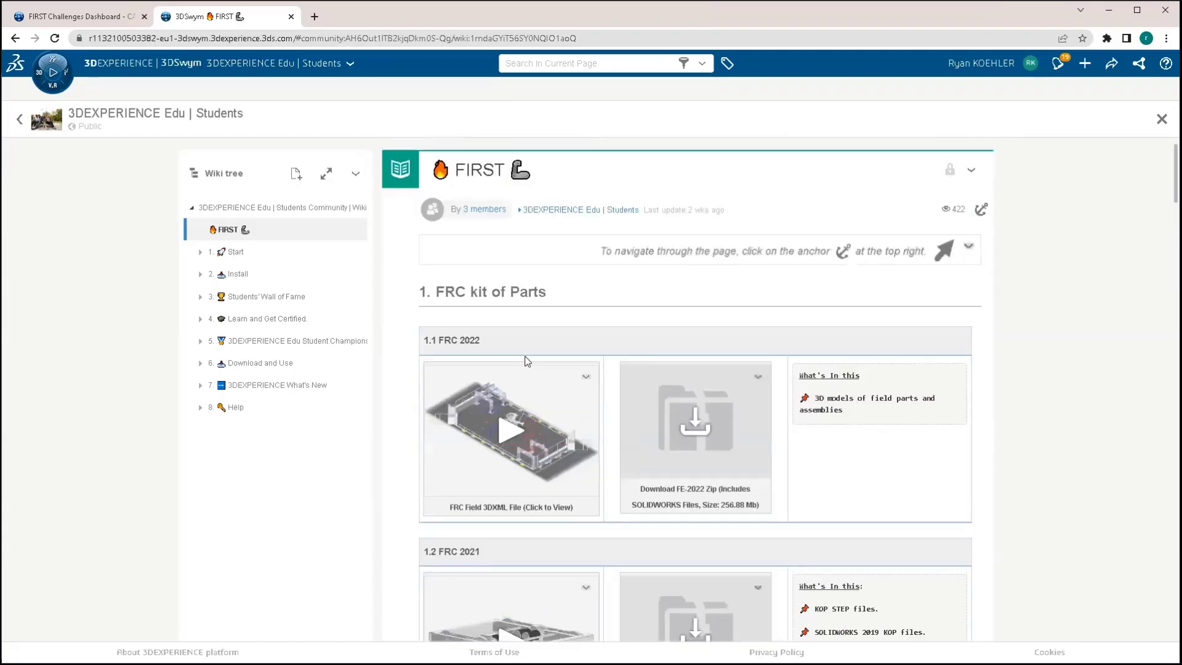
Back in the dashboard, add the part REV-41-1316 from the Rev Robotics Part Library to the Assembly 1 bookmark.
left_click(56, 12)
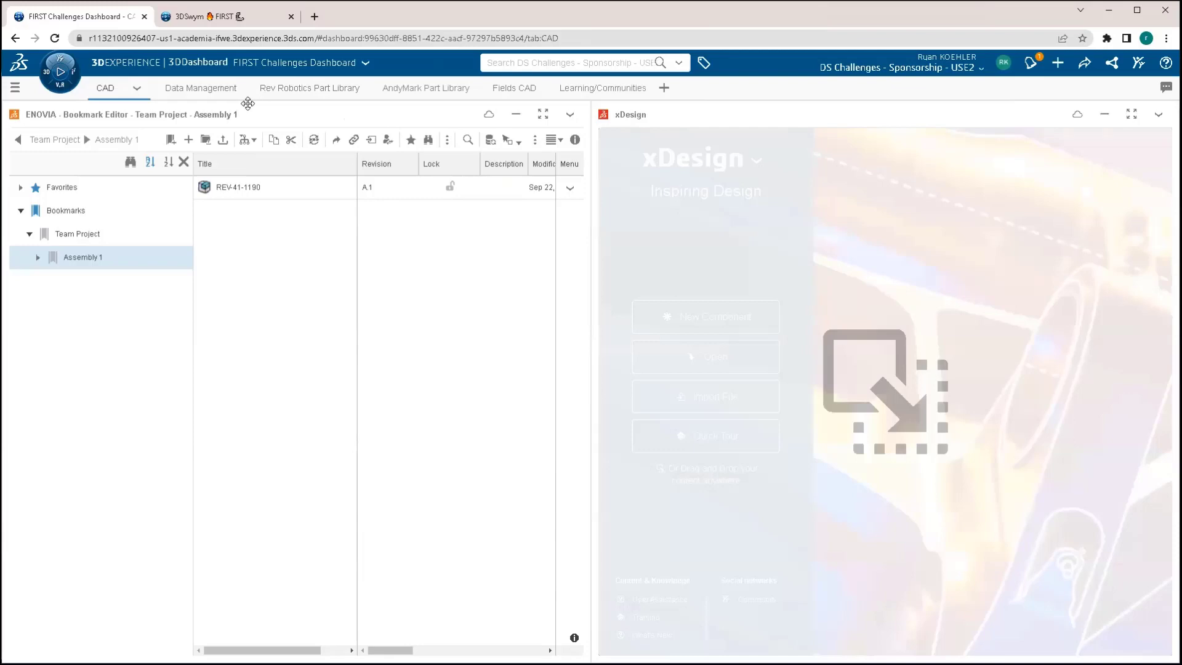
left_click(279, 95)
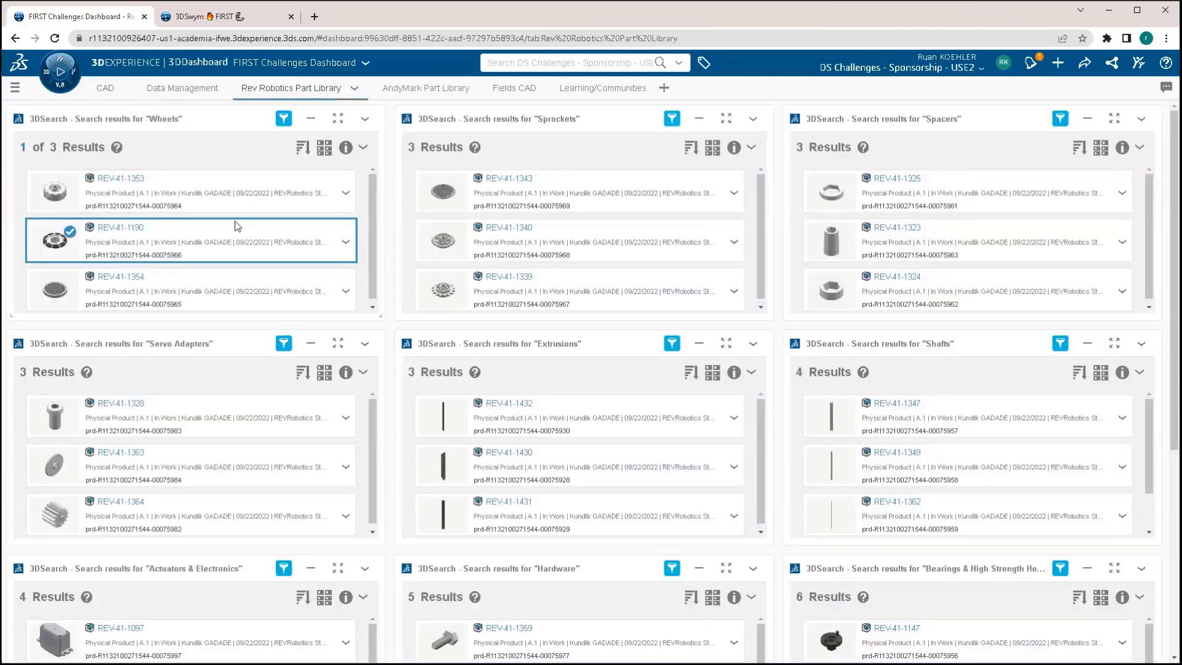
scroll(781, 332, "down", 4)
scroll(781, 333, "down", 1)
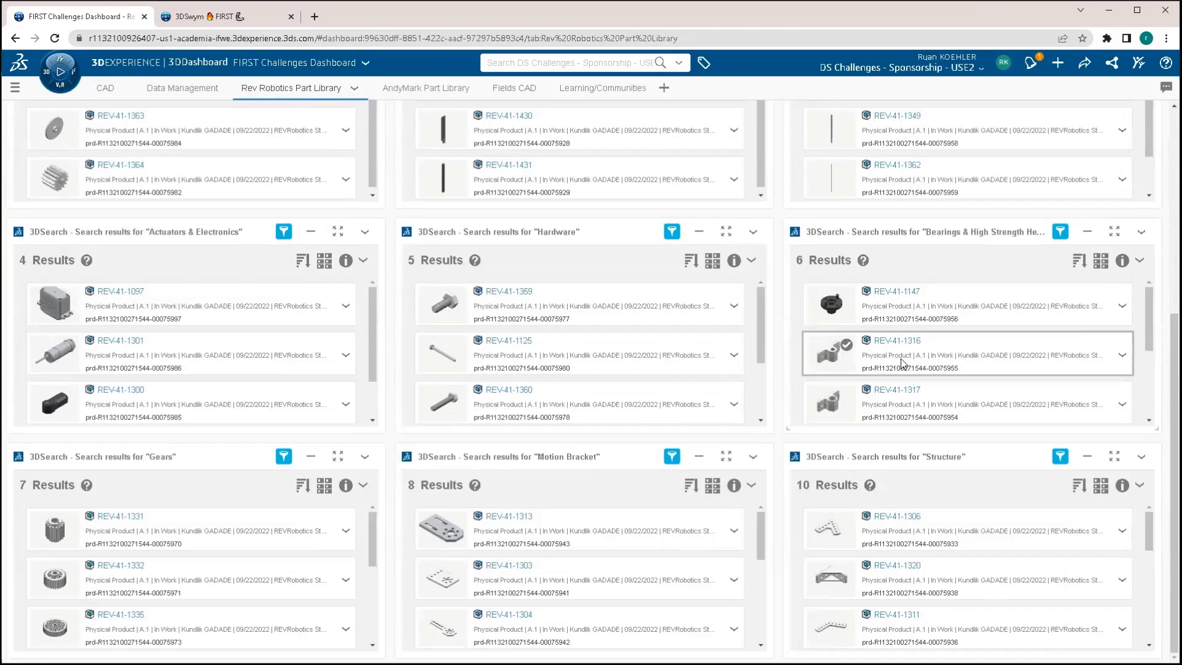
mouse_move(907, 360)
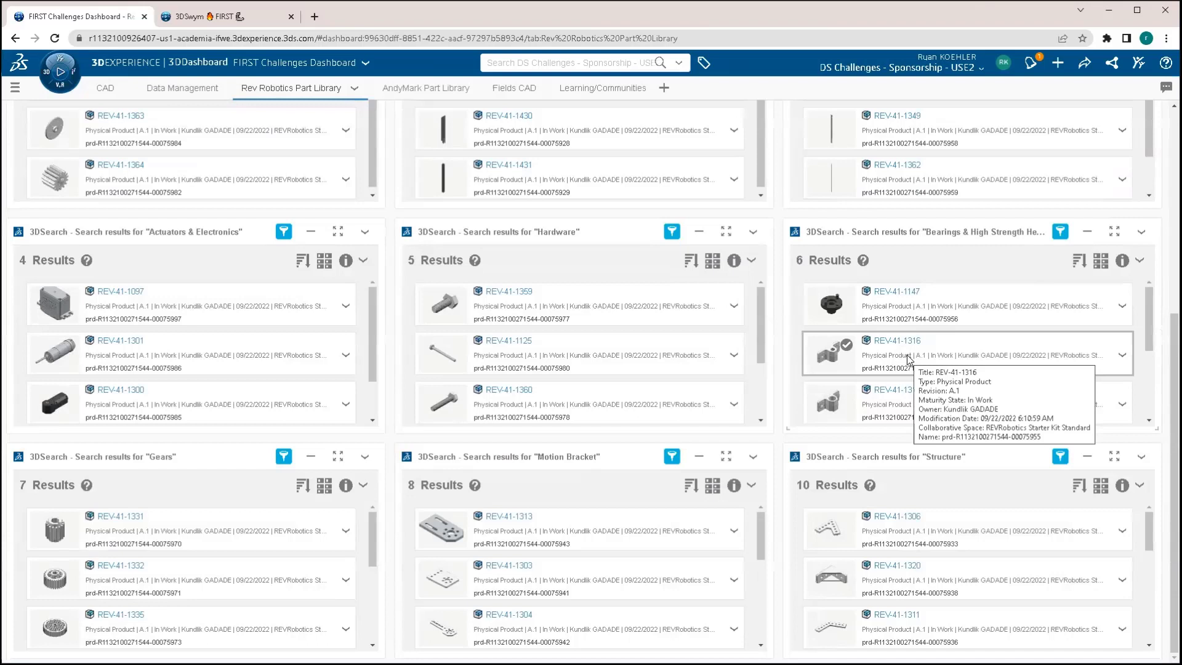
left_click_drag(907, 360, 333, 272)
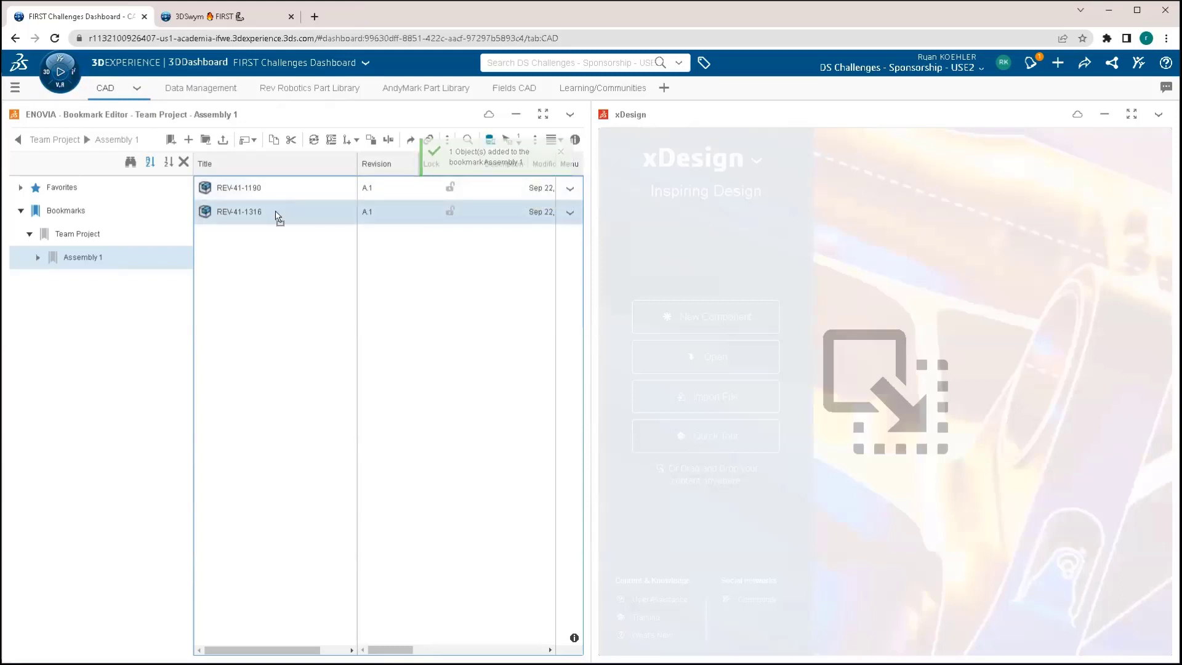
Open REV-41-1316 from the Assembly 1 bookmark in xDesign and set the mouse control preference to SOLIDWORKS.
left_click_drag(277, 216, 853, 327)
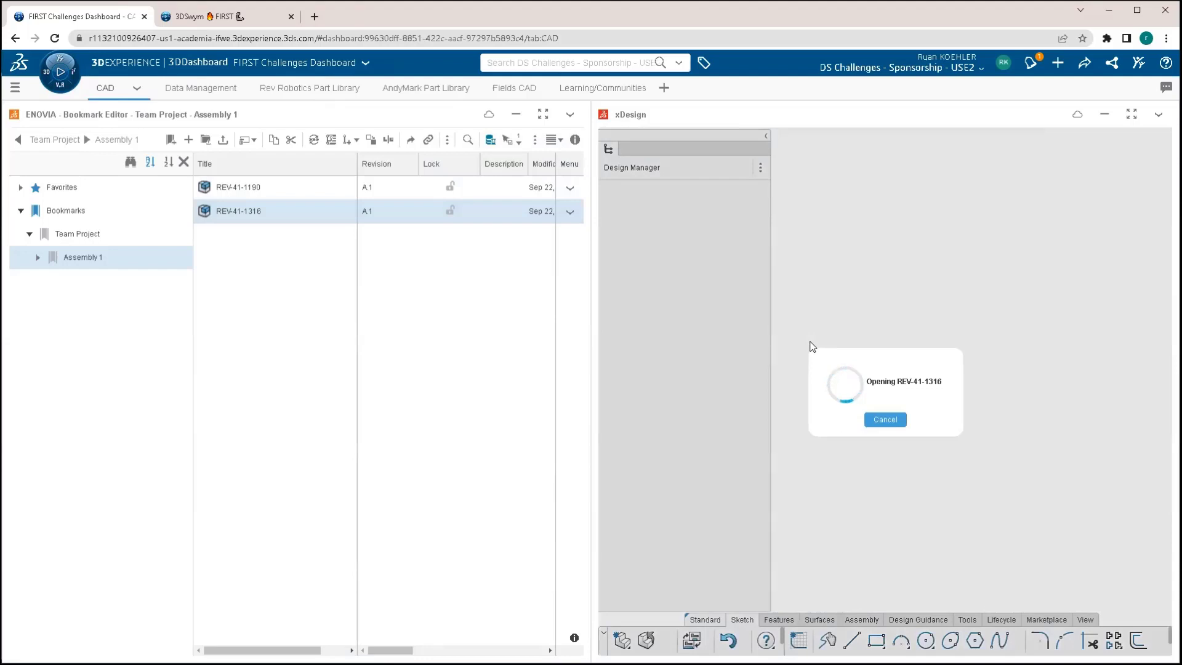
left_click(543, 115)
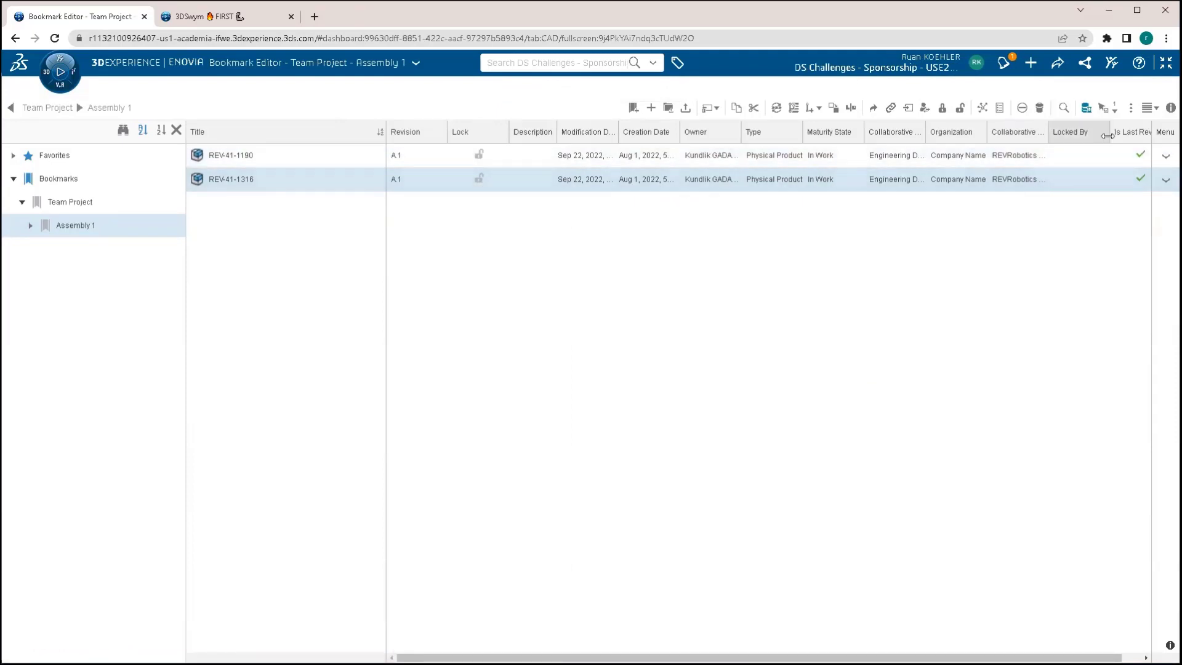
left_click(1164, 64)
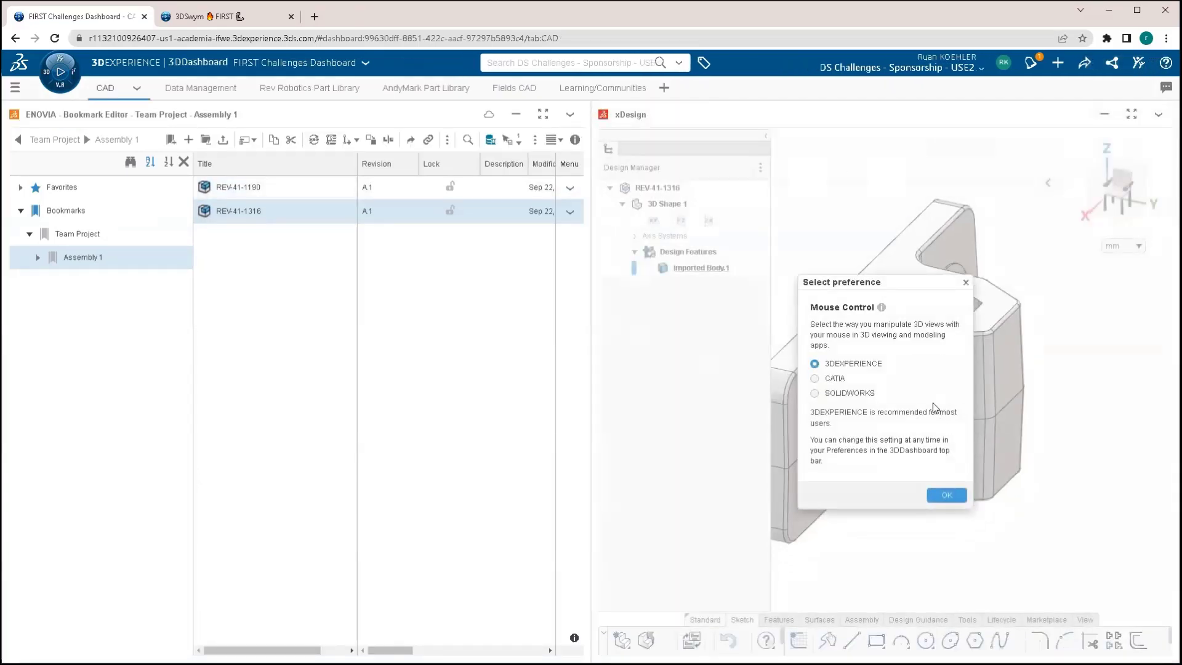
left_click(815, 393)
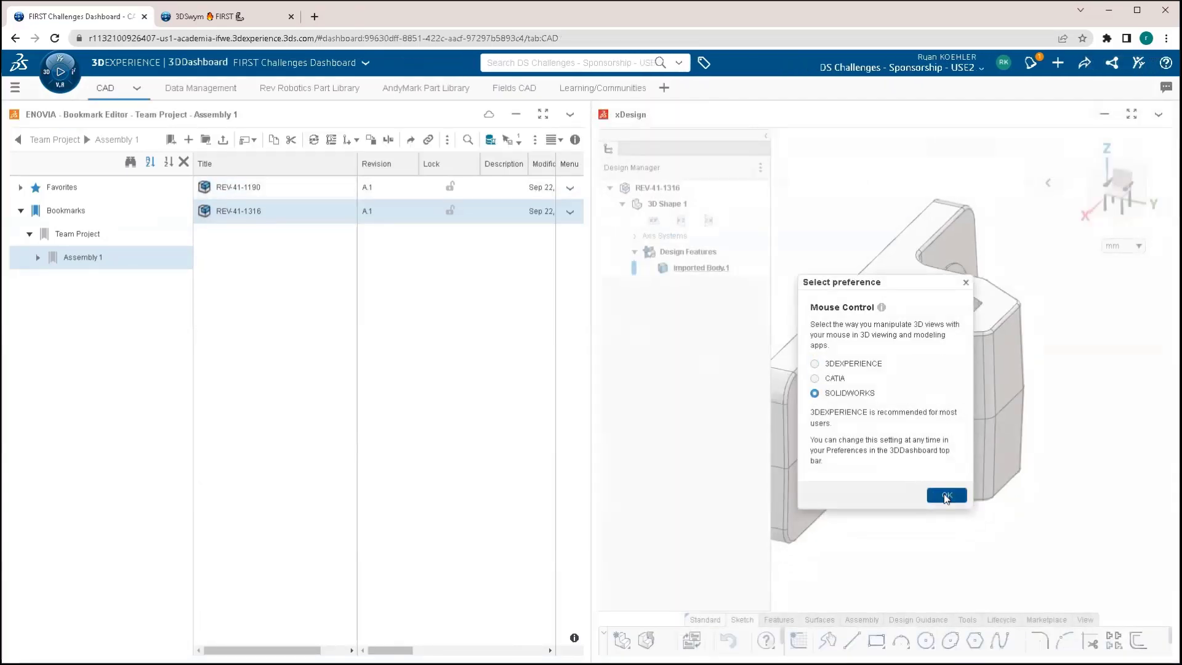
left_click(943, 495)
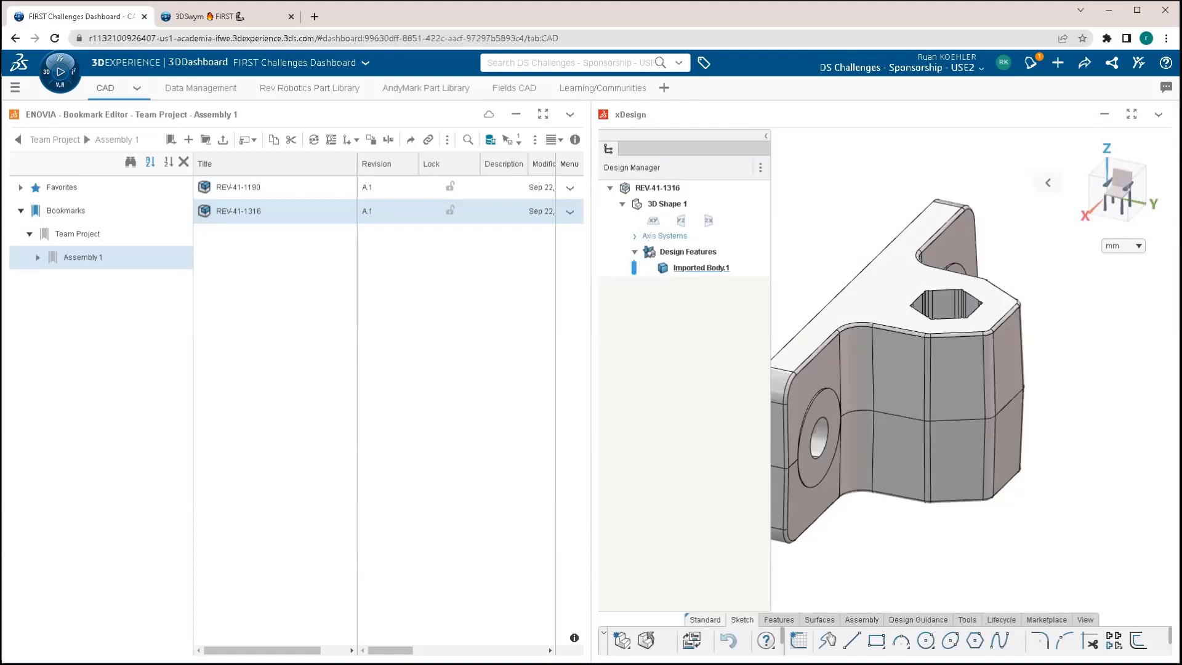
left_click(706, 620)
left_click(747, 642)
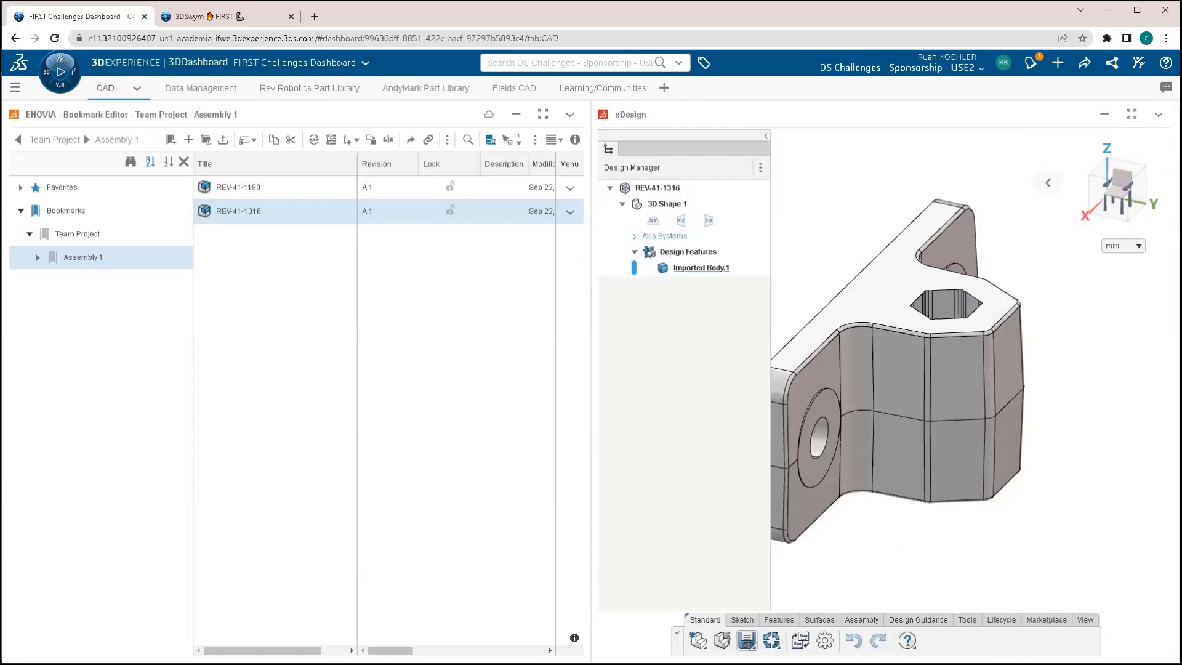
left_click(777, 574)
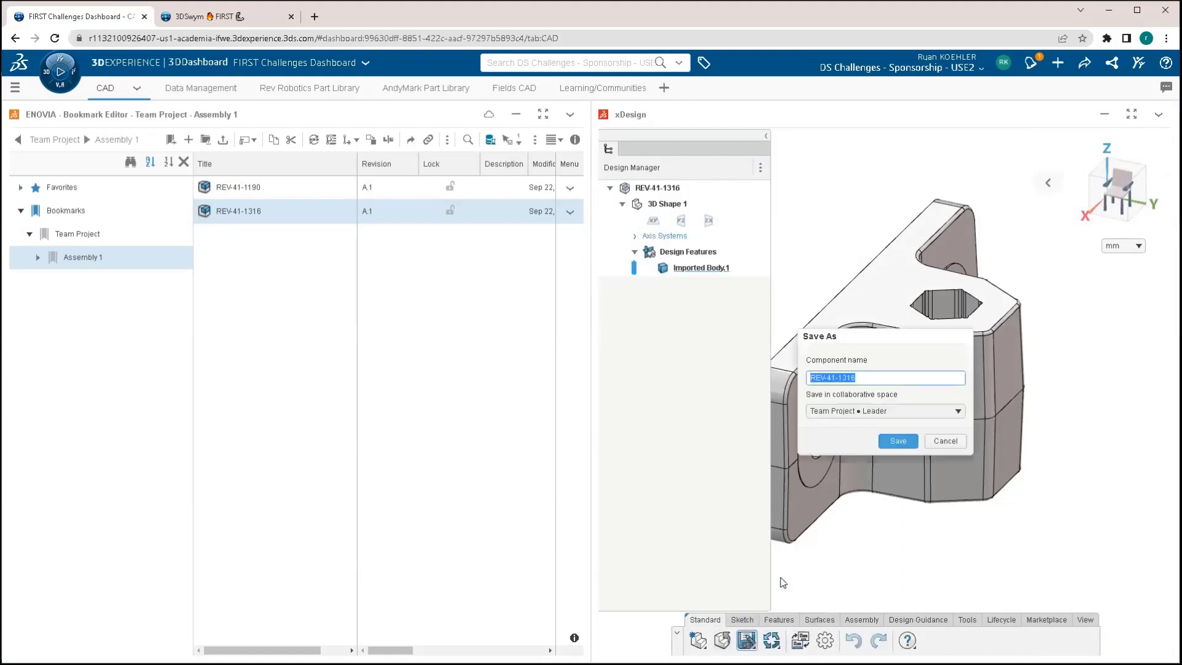
left_click(861, 412)
left_click(851, 433)
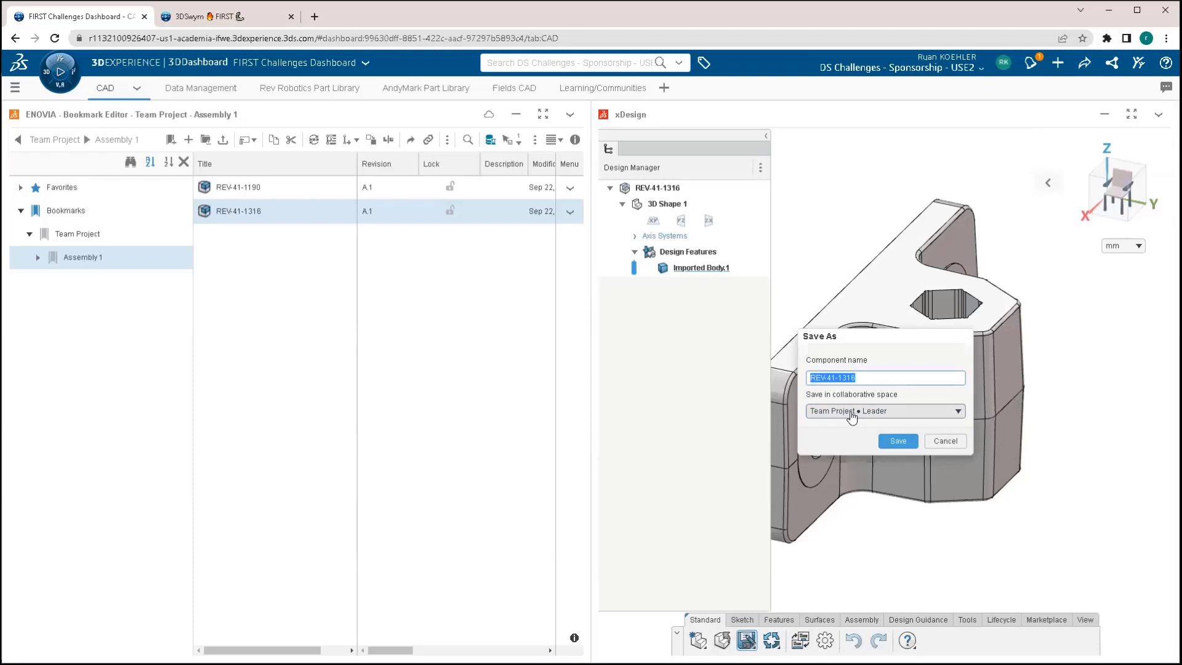
left_click(944, 441)
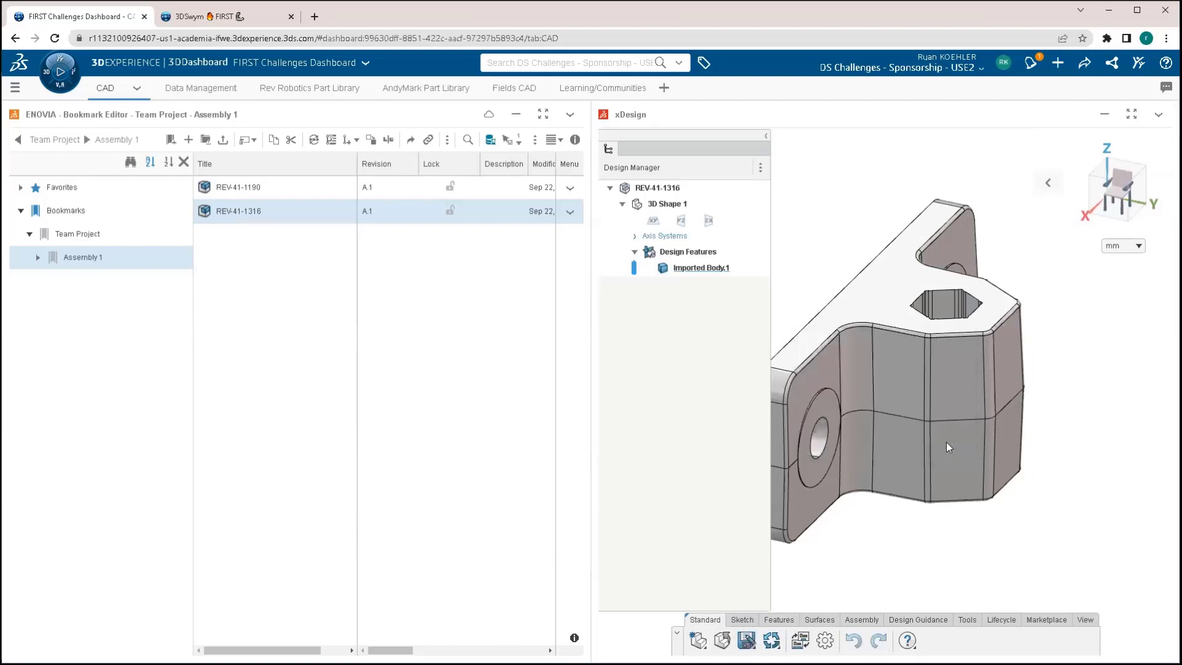
Leave the open part and return to the xDesign start page.
left_click(722, 641)
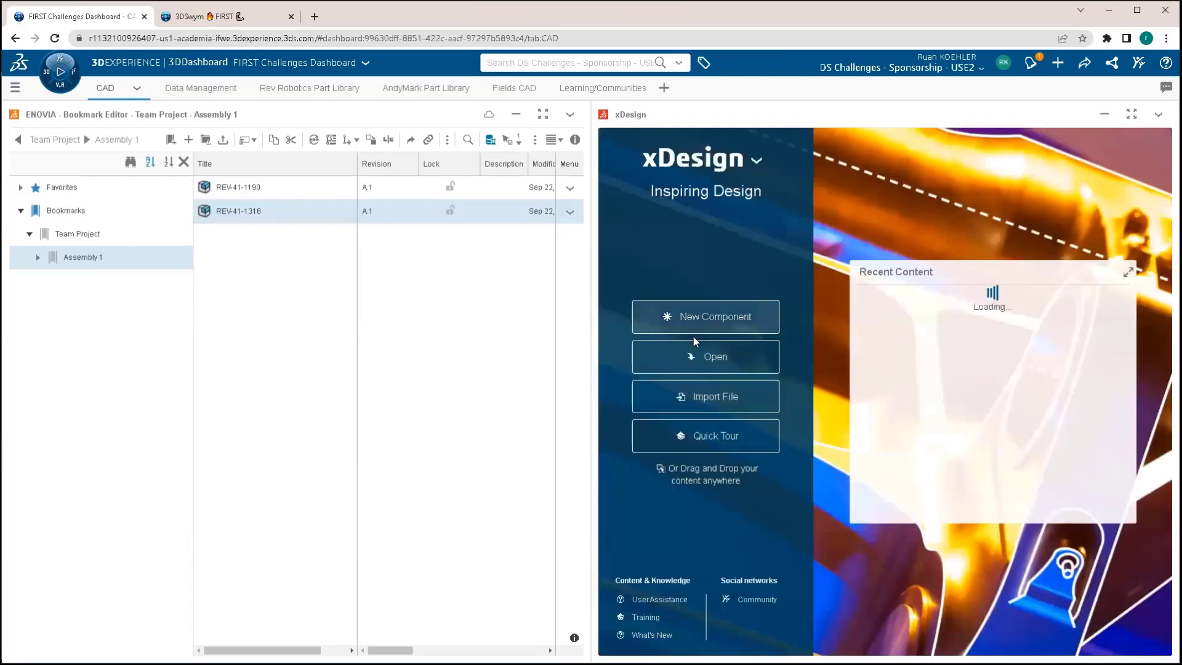
Create a new component in xDesign and save it as Test Part in the Team Project collaborative space.
left_click(704, 328)
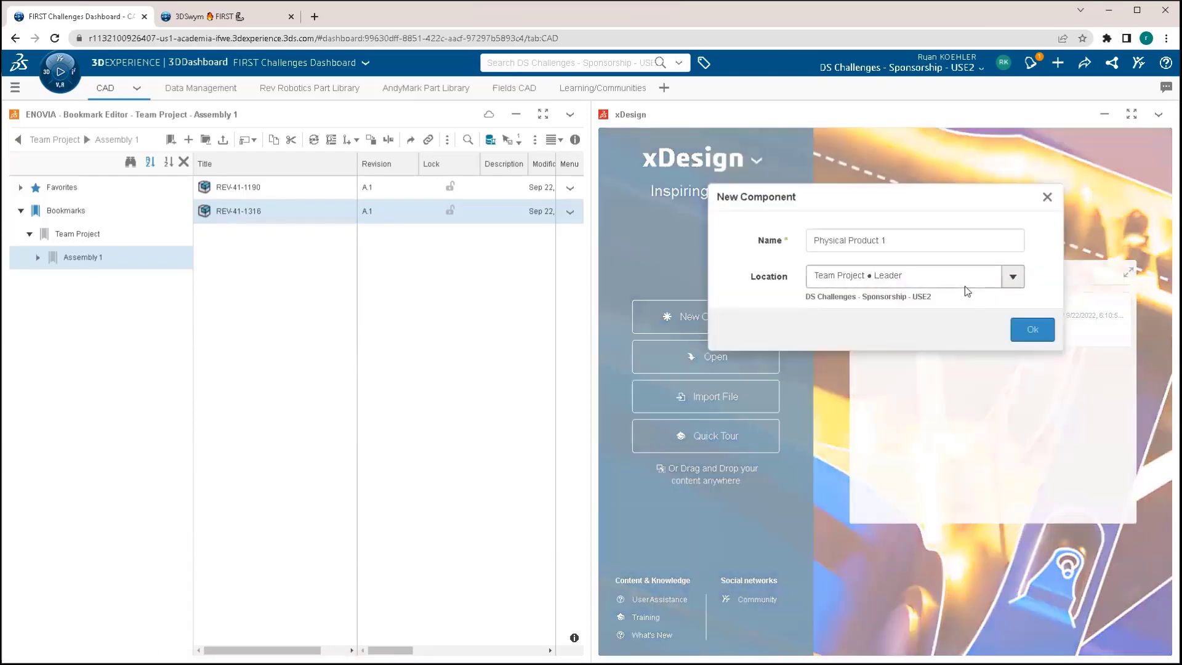
left_click(1041, 336)
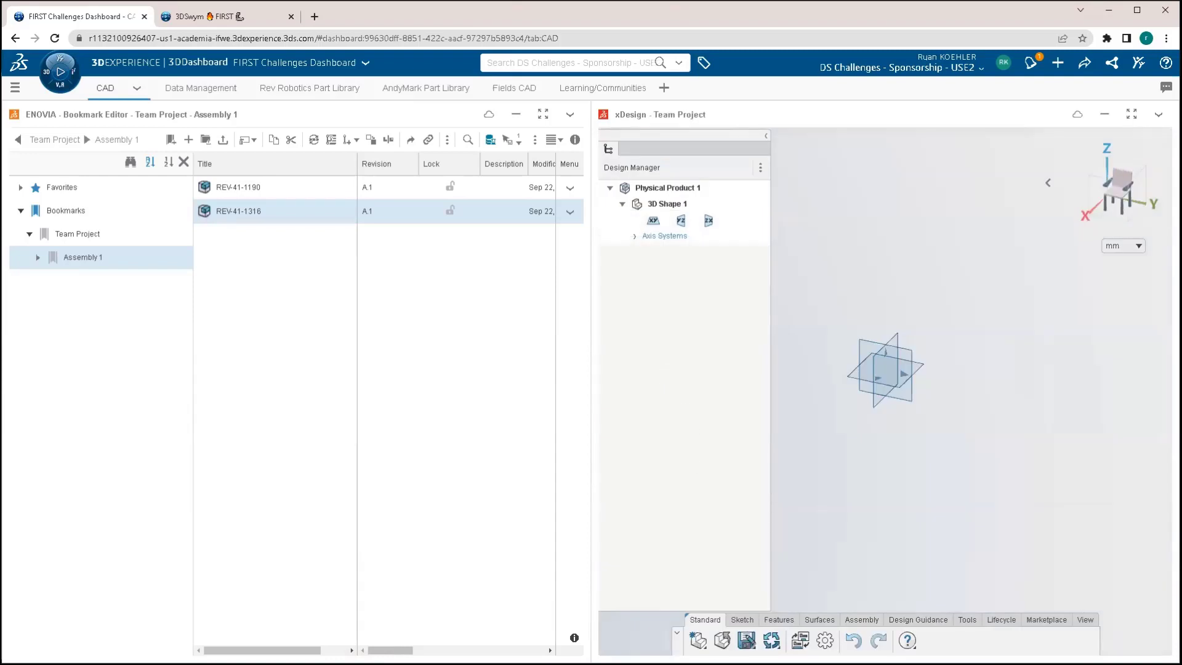
left_click(747, 640)
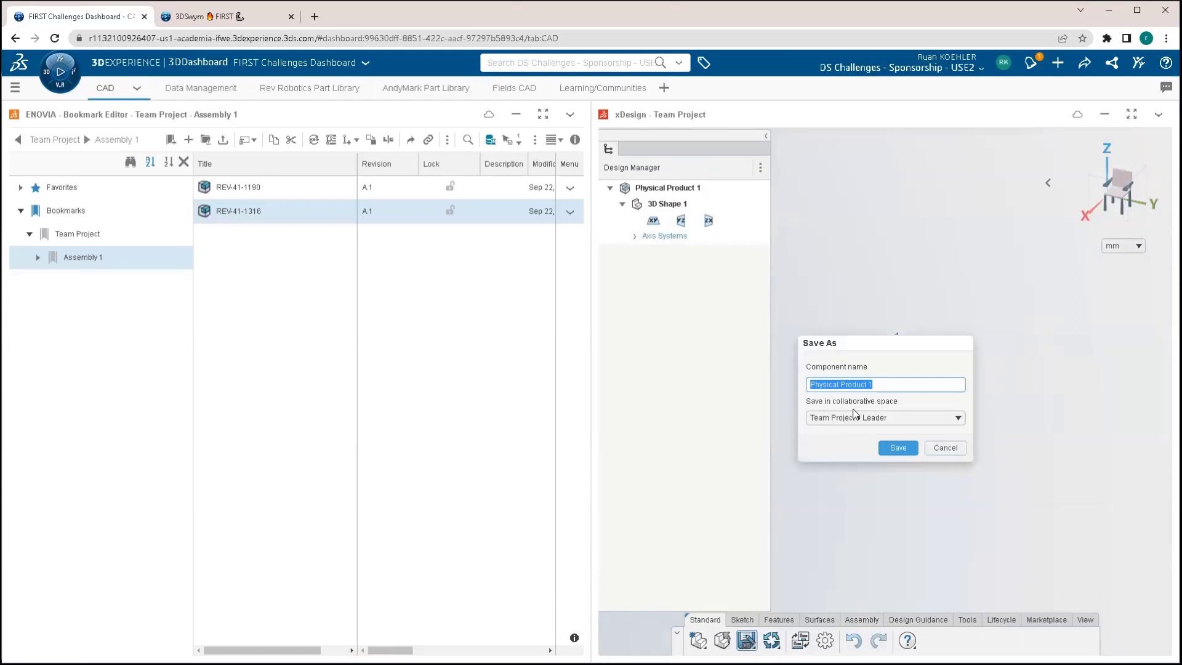
type("Test Part")
key("ctrl+a")
left_click(896, 448)
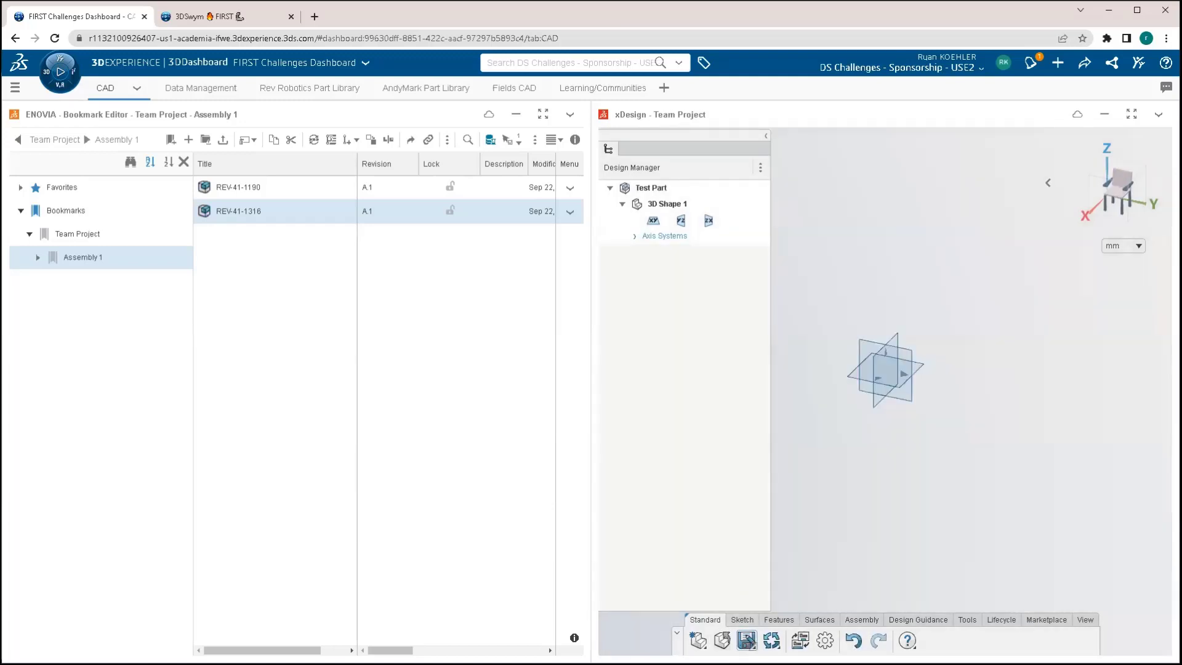
Add the new Test Part from the xDesign design tree to the Assembly 1 bookmark.
mouse_move(748, 643)
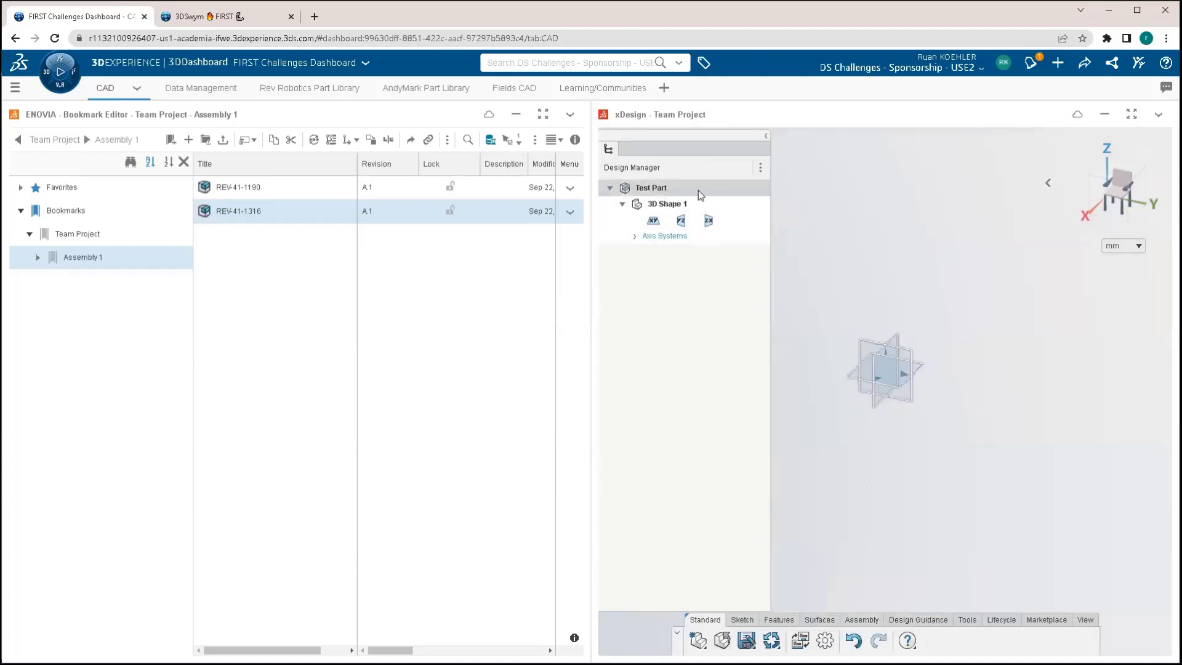
left_click(677, 190)
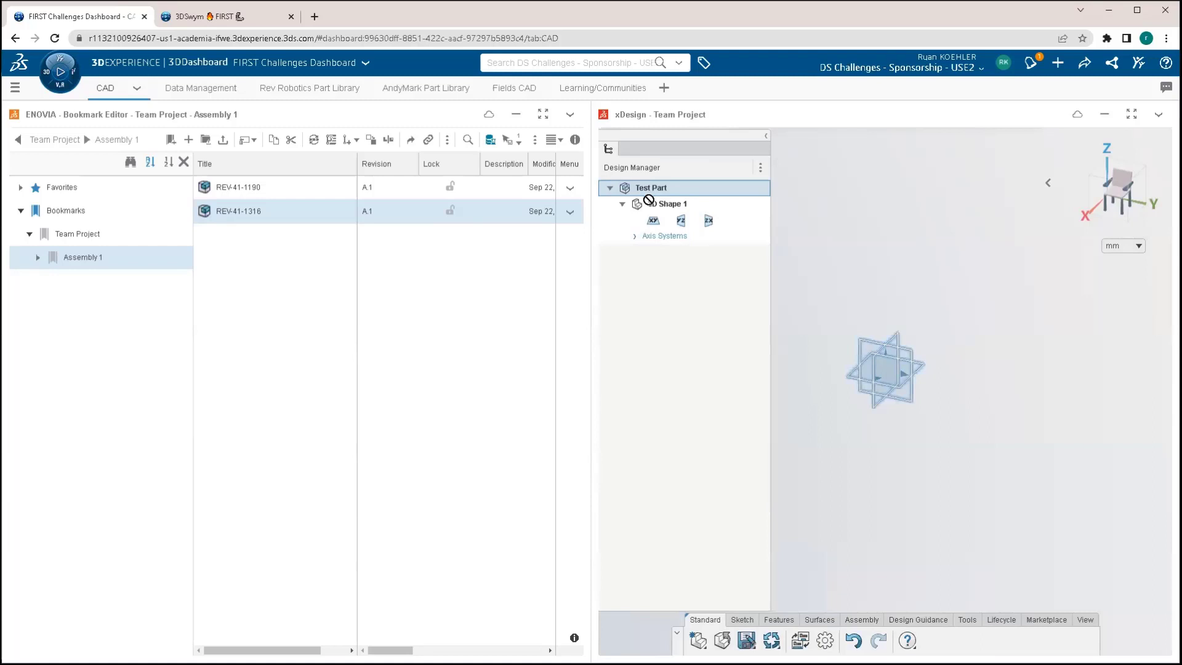
left_click_drag(648, 200, 323, 310)
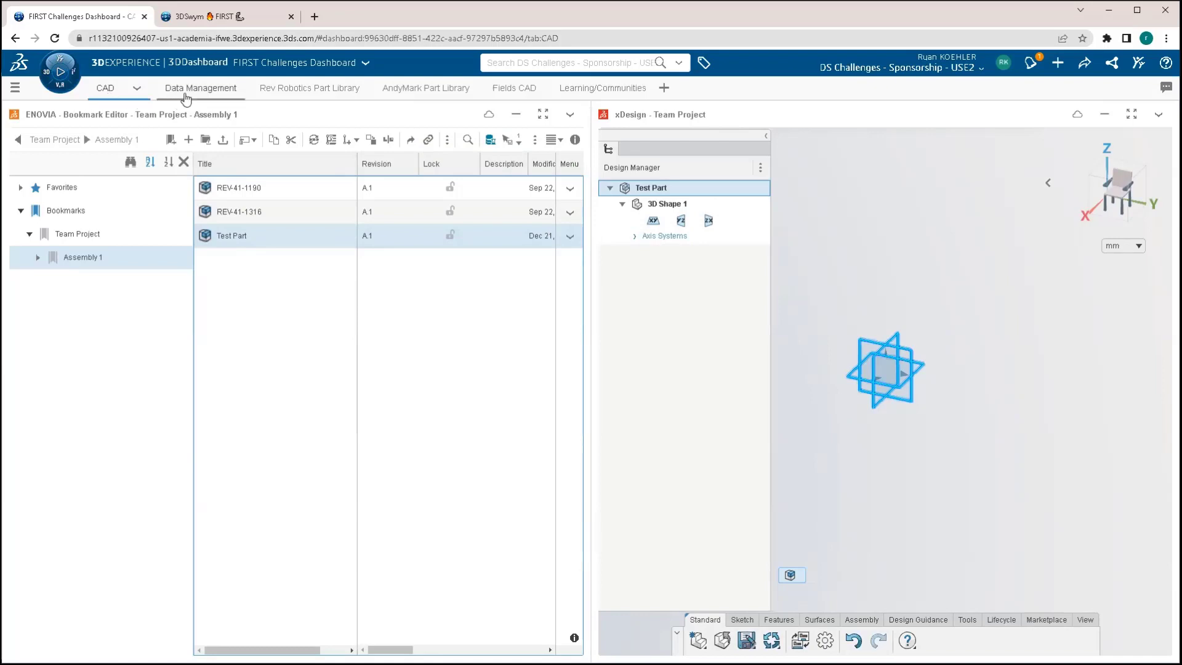
Look through the Rev Robotics and AndyMark part libraries, Fields CAD and Learning/Communities pages, and go back to the CAD page.
left_click(333, 91)
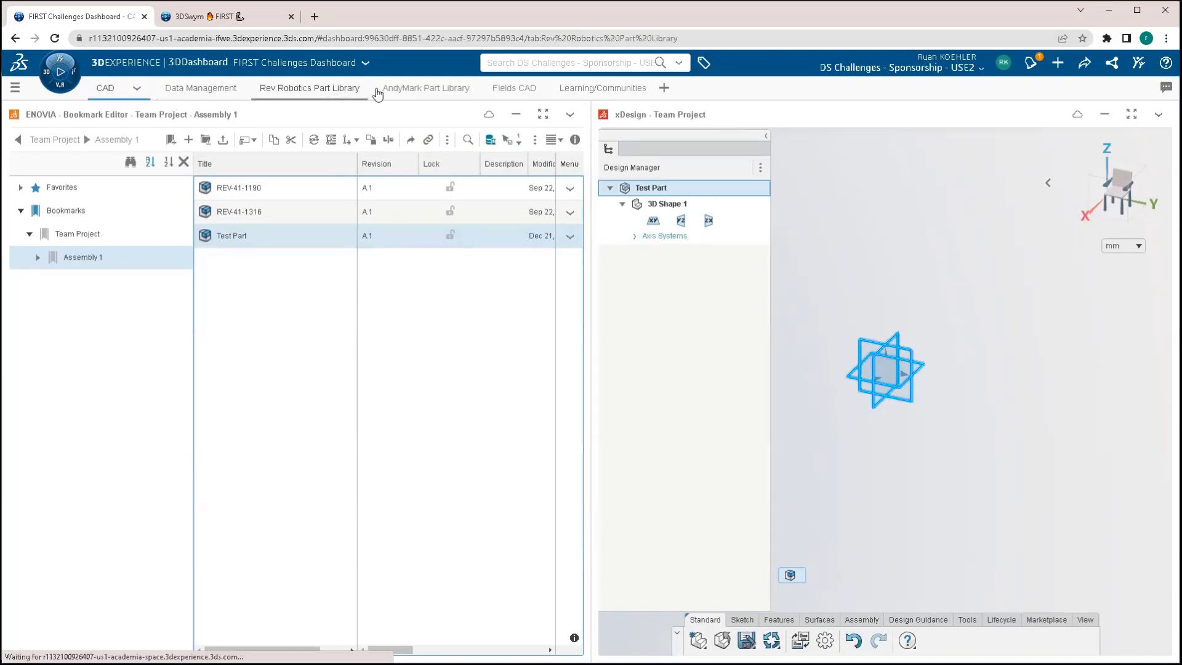
left_click(406, 89)
left_click(516, 91)
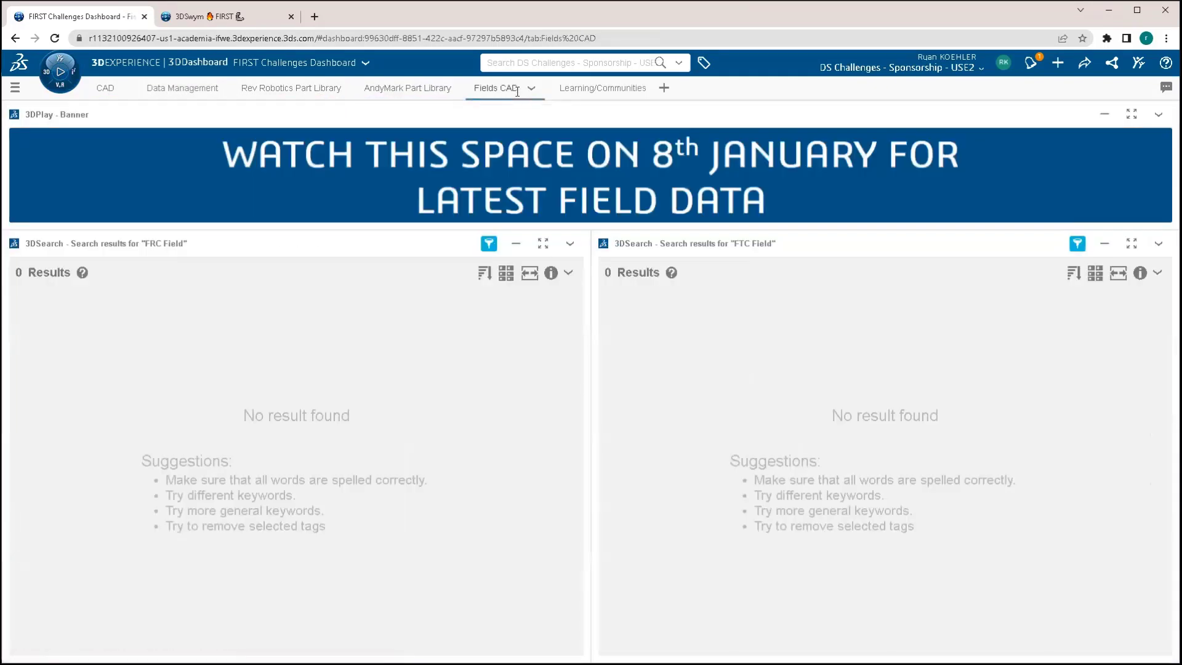
left_click(612, 93)
left_click(105, 88)
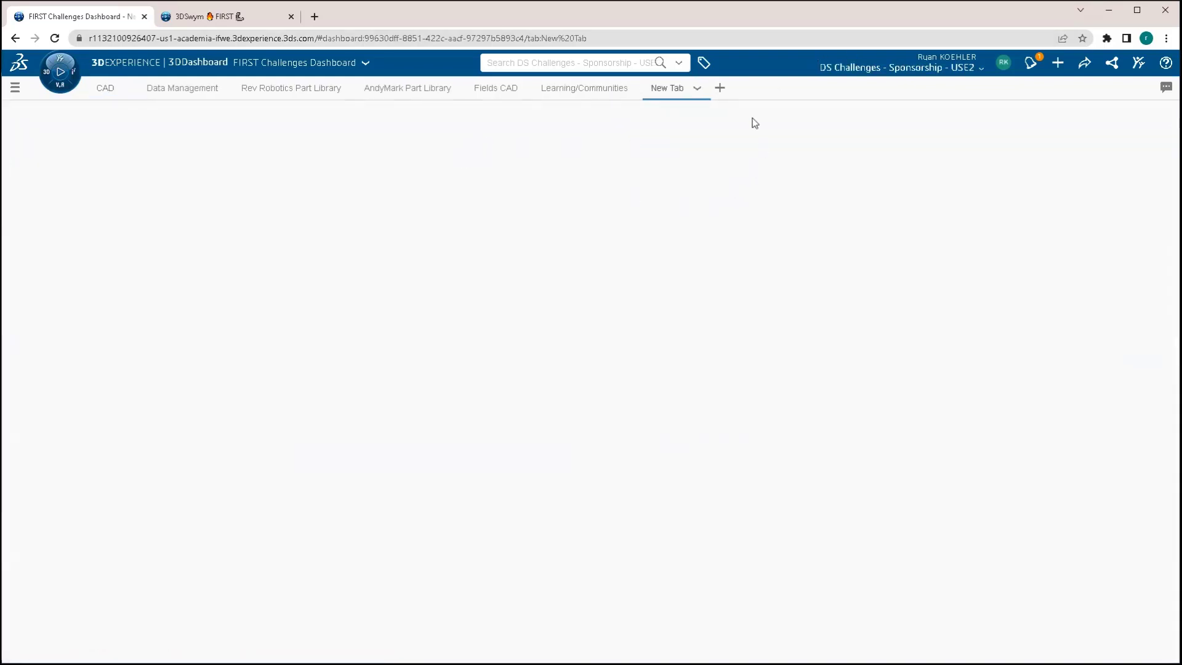
Delete the empty New Tab page from the FIRST Challenges Dashboard and confirm its removal.
left_click(697, 88)
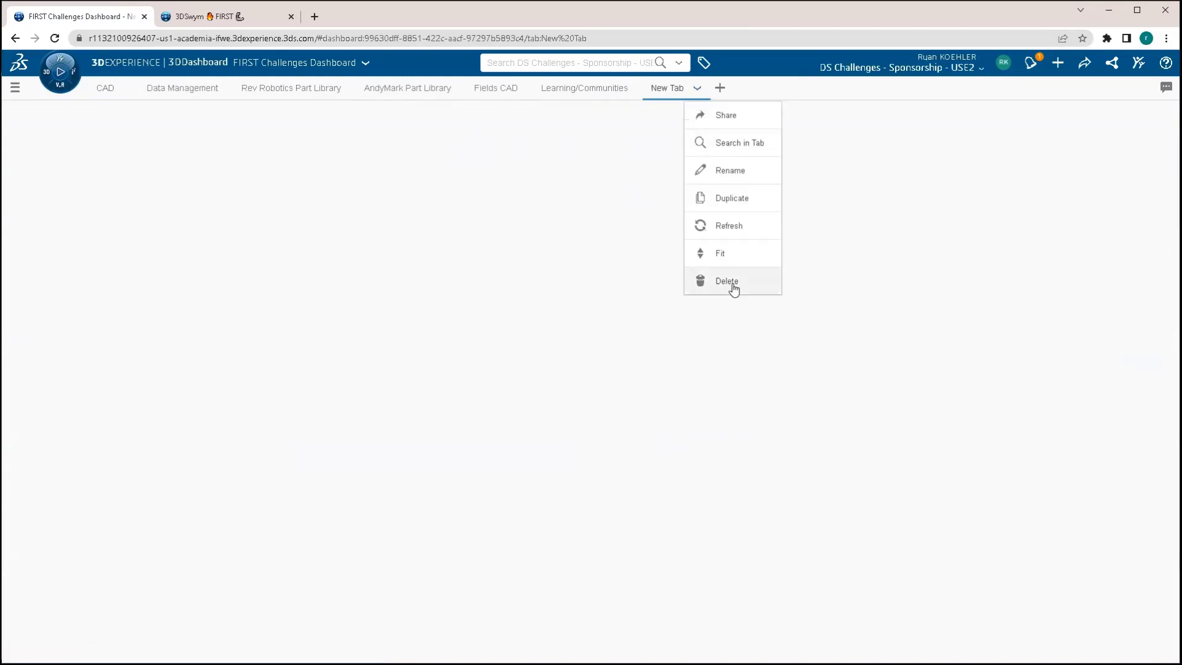
left_click(730, 282)
left_click(677, 215)
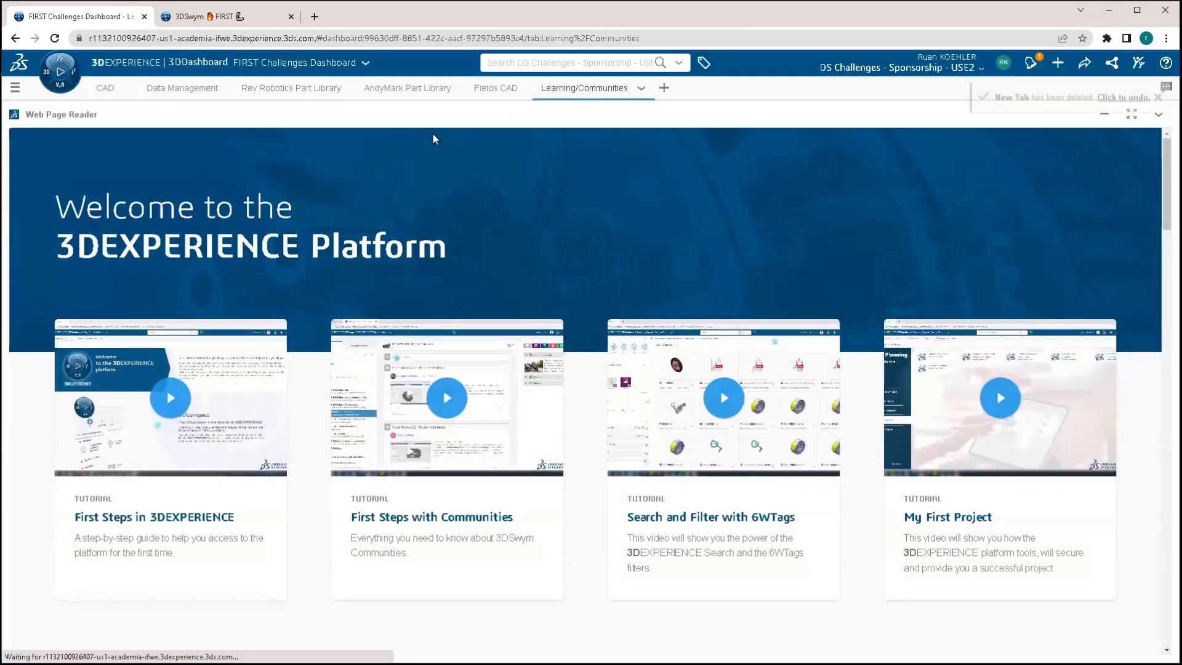
View the Rev Robotics Part Library again and return to the CAD page.
left_click(303, 88)
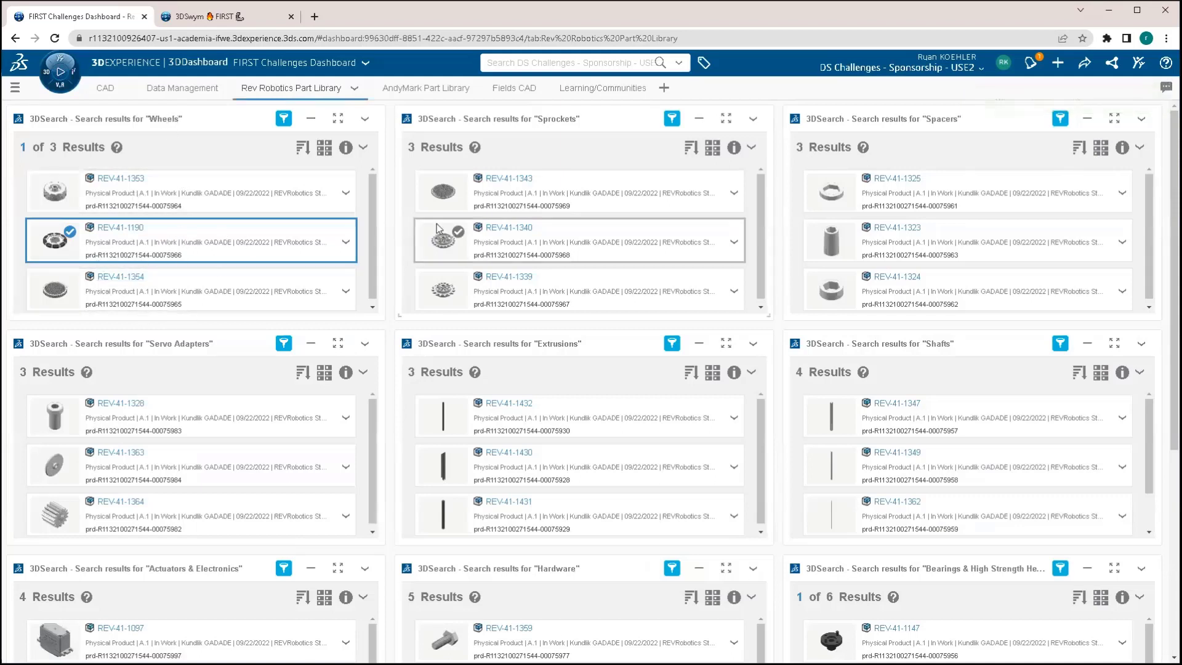
left_click(106, 89)
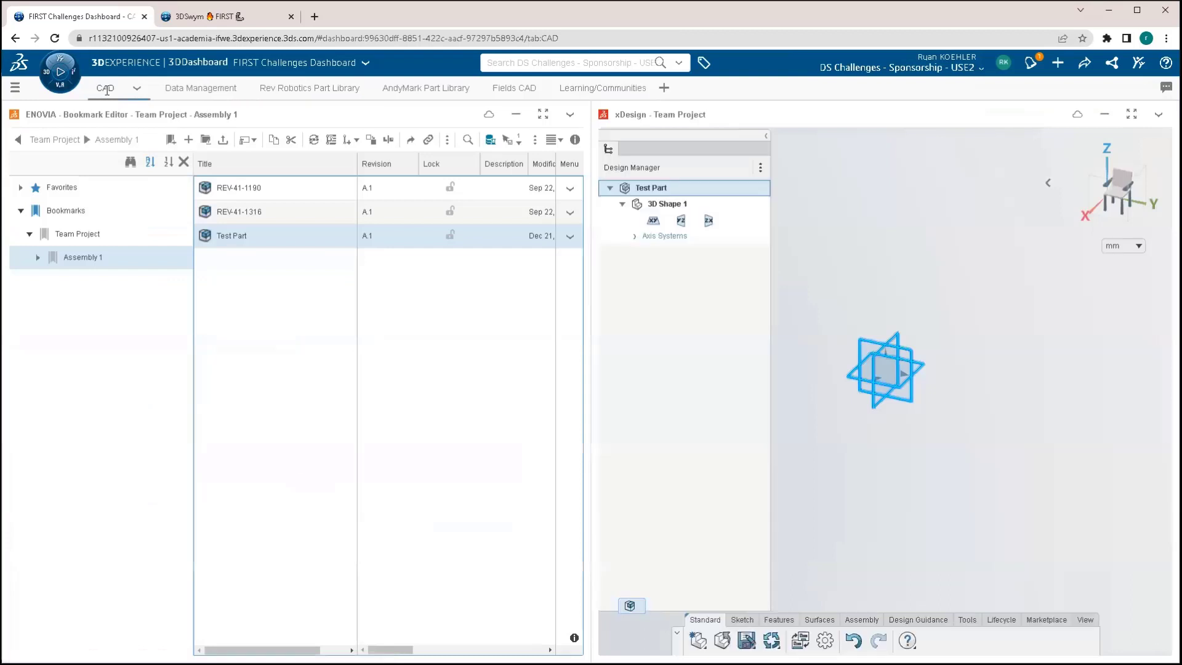